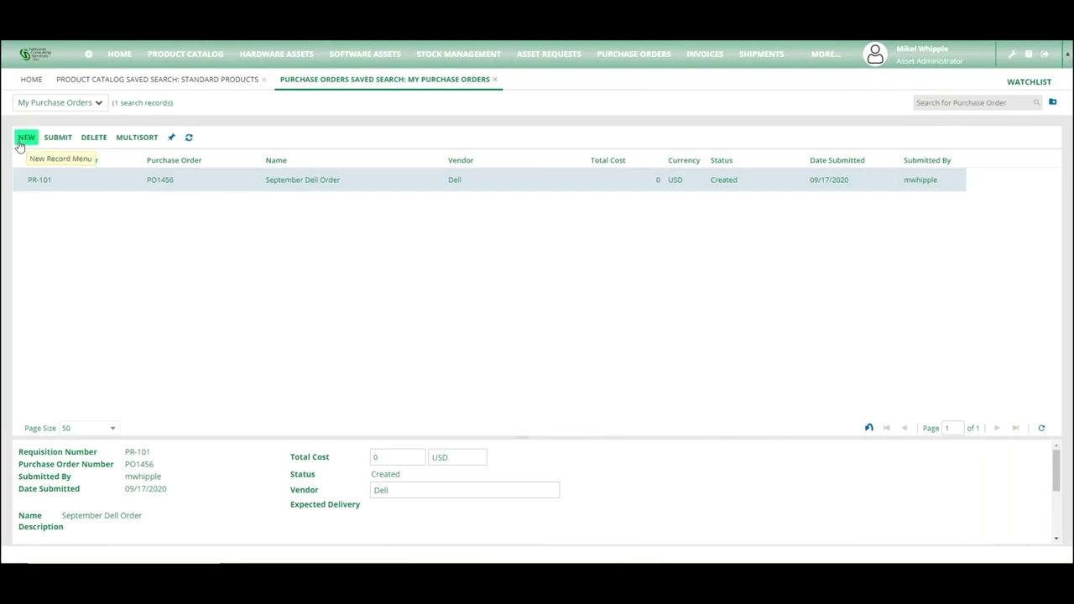
Start new purchase order PO2233 with the submitting user and submission date 09/21/2020.
left_click(26, 137)
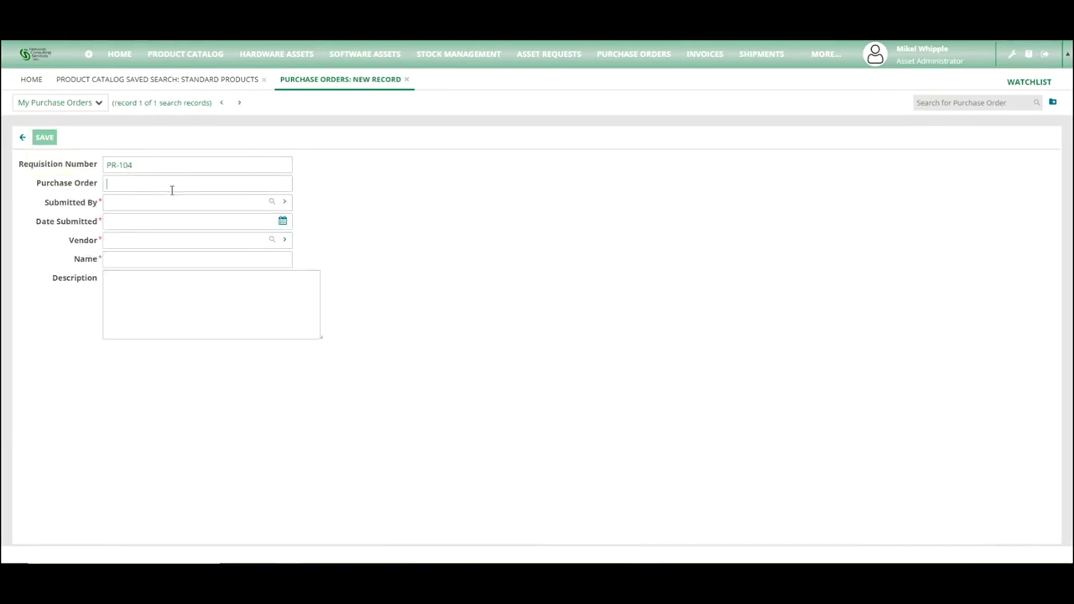
type("POO")
key("BackSpace")
type("2233")
left_click(174, 198)
type("mikel")
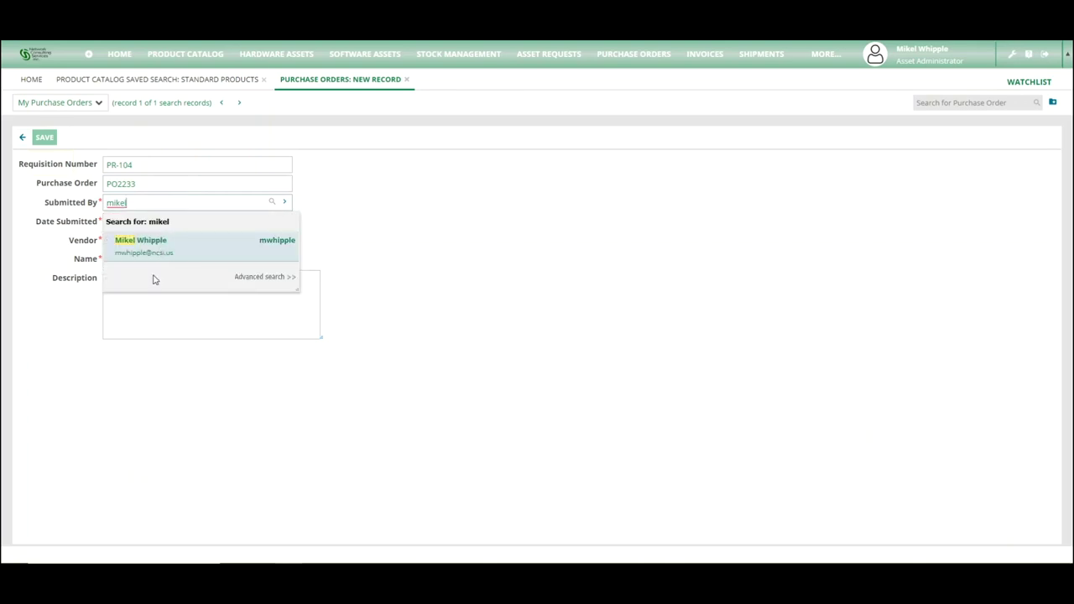
left_click(160, 248)
left_click(282, 221)
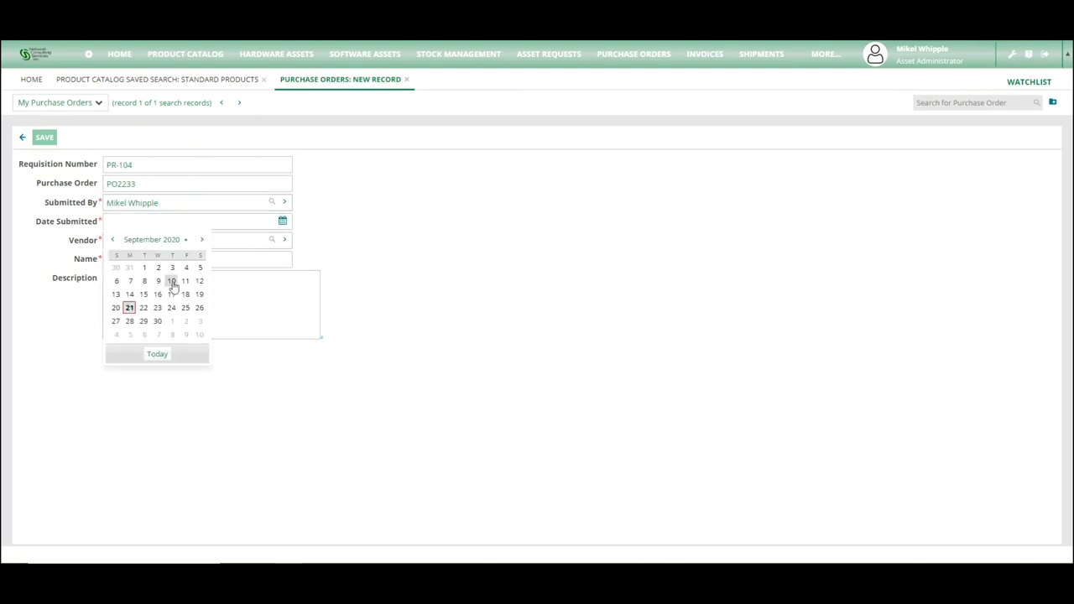
left_click(134, 307)
Set vendor CDW and name 'Marketing Order Sept 2020', then save the order.
left_click(142, 239)
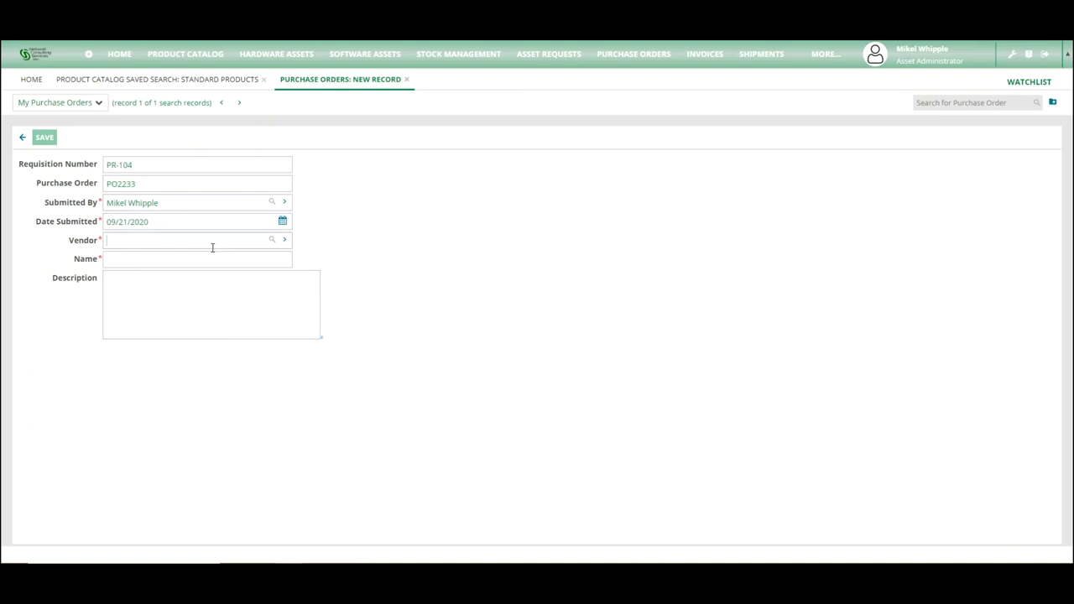
type("CDW")
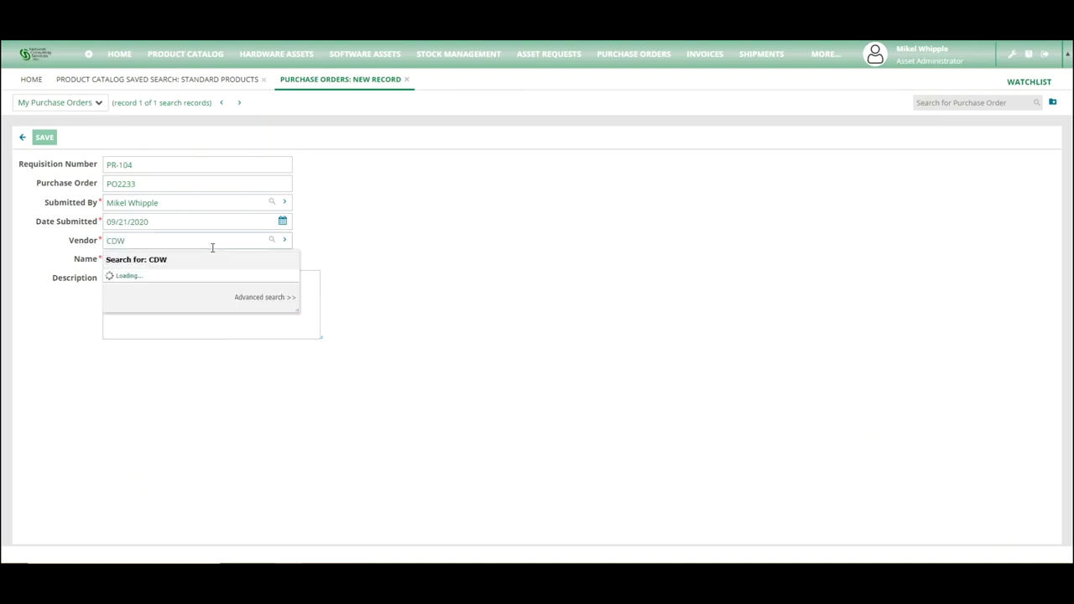
left_click(154, 278)
left_click(157, 259)
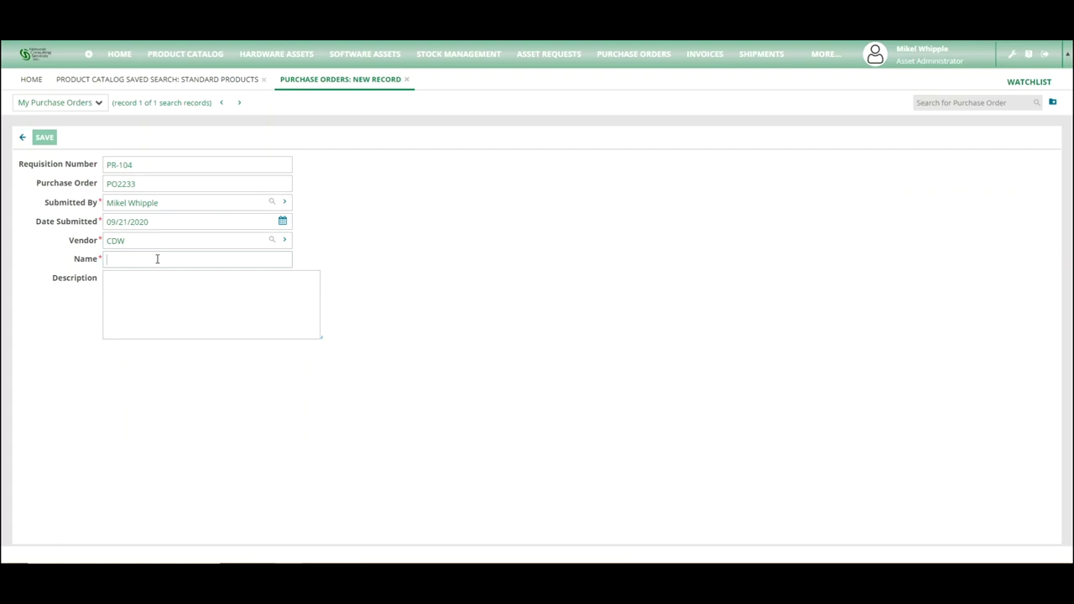
type("Marketihn")
key("BackSpace")
type("ng Order Sept 2020")
left_click(152, 290)
left_click(47, 139)
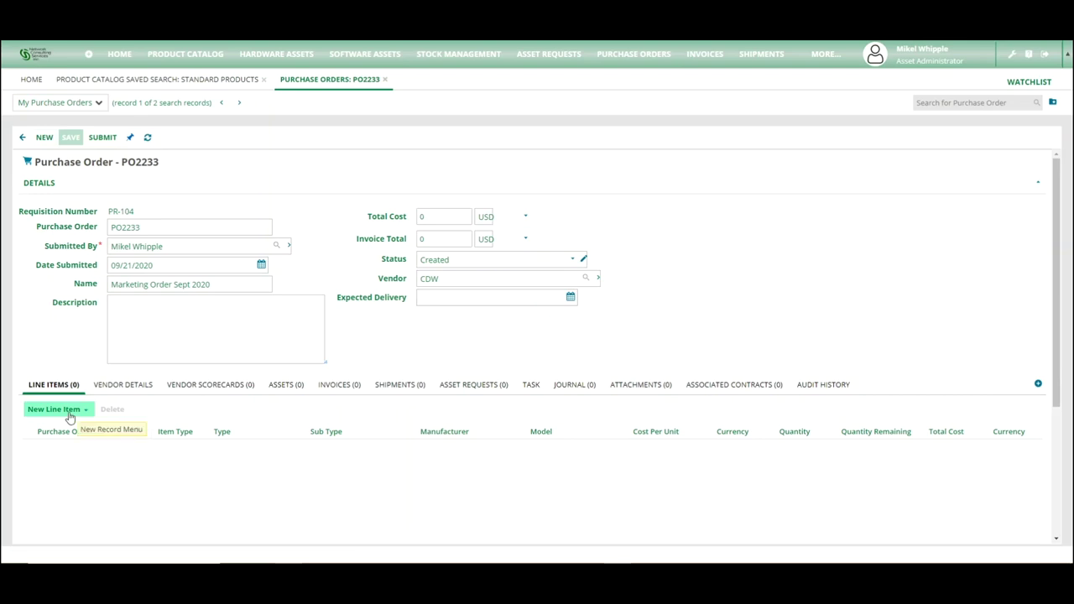
Add a hardware line item for the Lenovo ThinkPad X1 Gen 7, reusing its catalog name as item name.
left_click(69, 417)
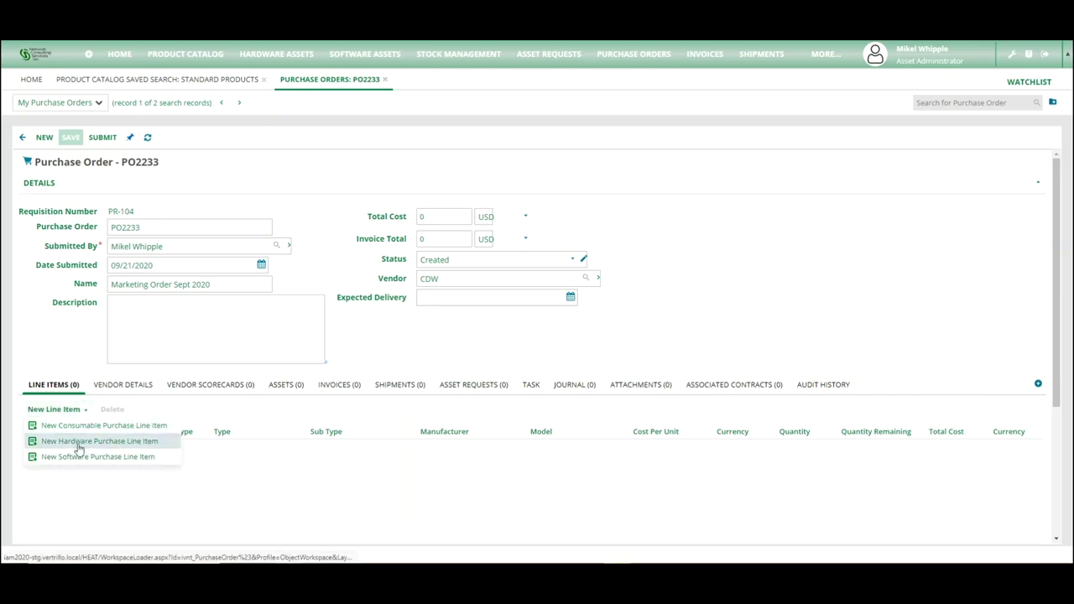
left_click(78, 442)
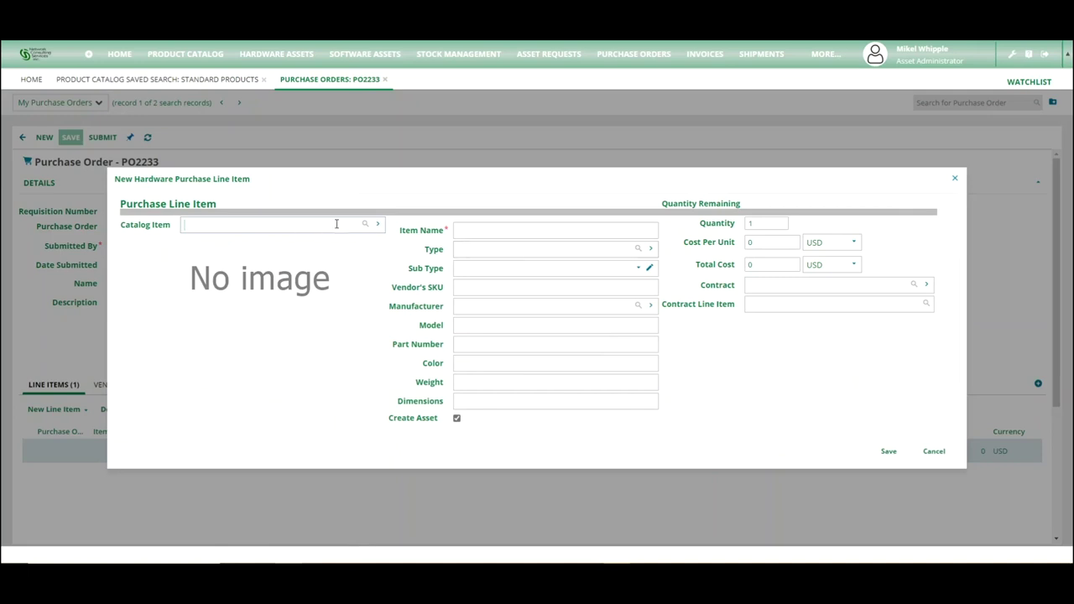
type("lenov")
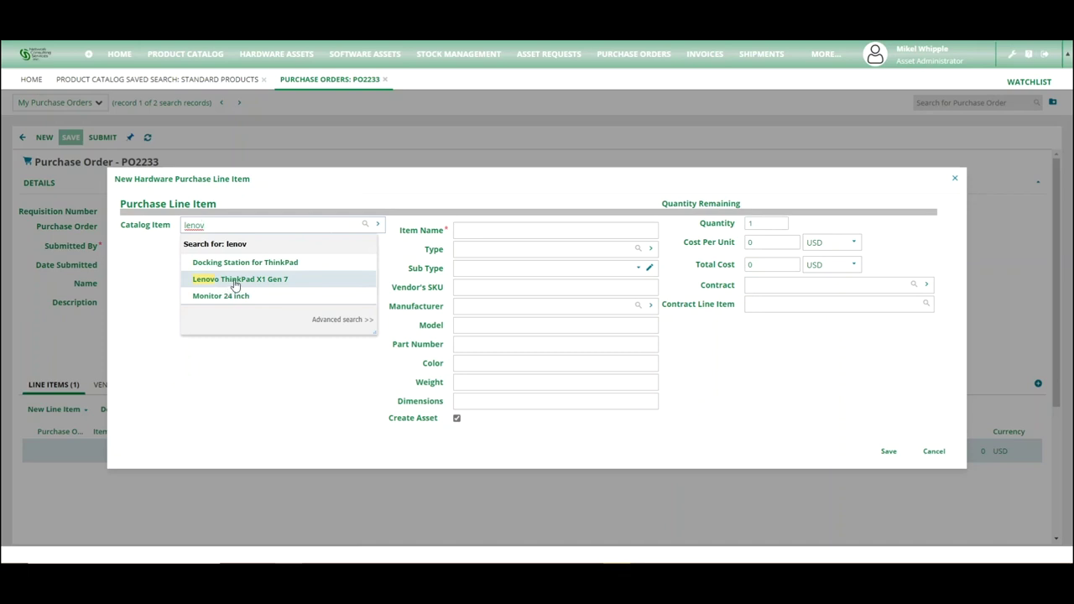
left_click(236, 282)
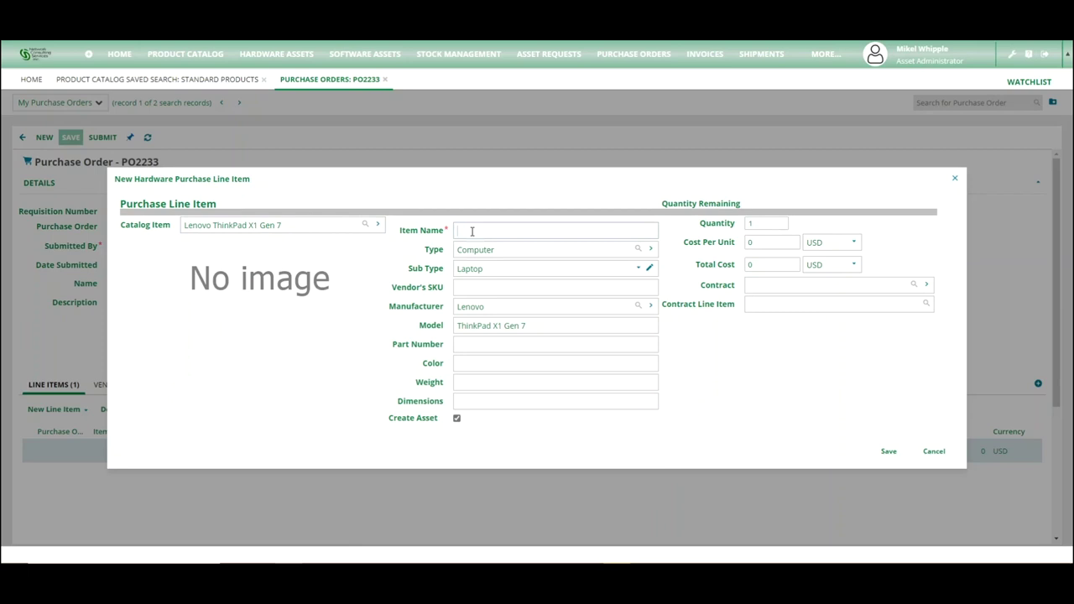
left_click_drag(294, 224, 127, 230)
key("ctrl+c")
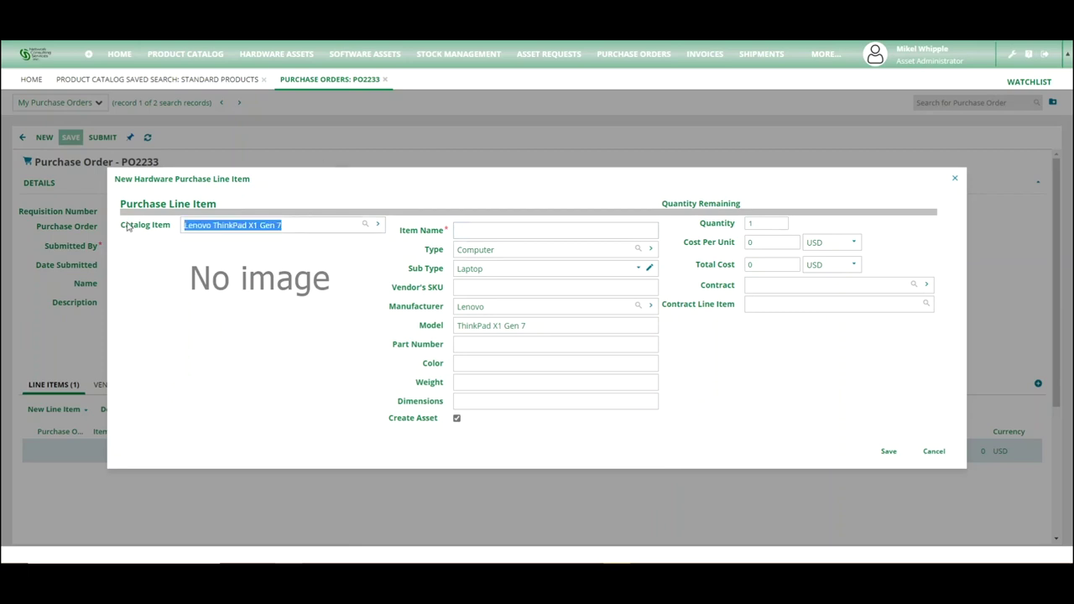
left_click(566, 229)
key("ctrl+v")
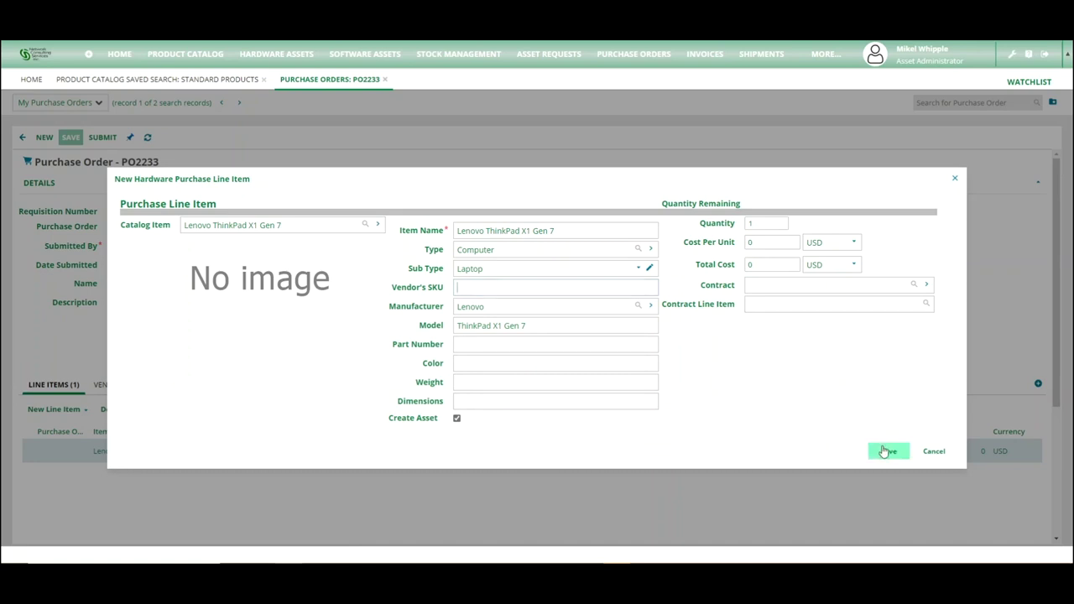
left_click(886, 451)
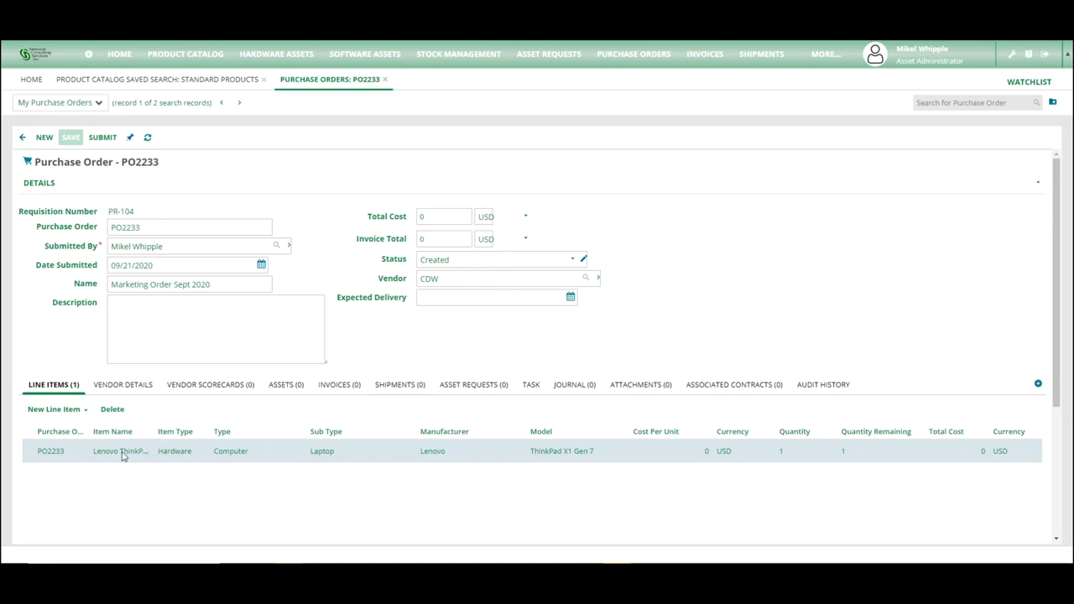
Submit PO2233 for approval, refresh it, and show its one linked laptop asset.
double_click(122, 454)
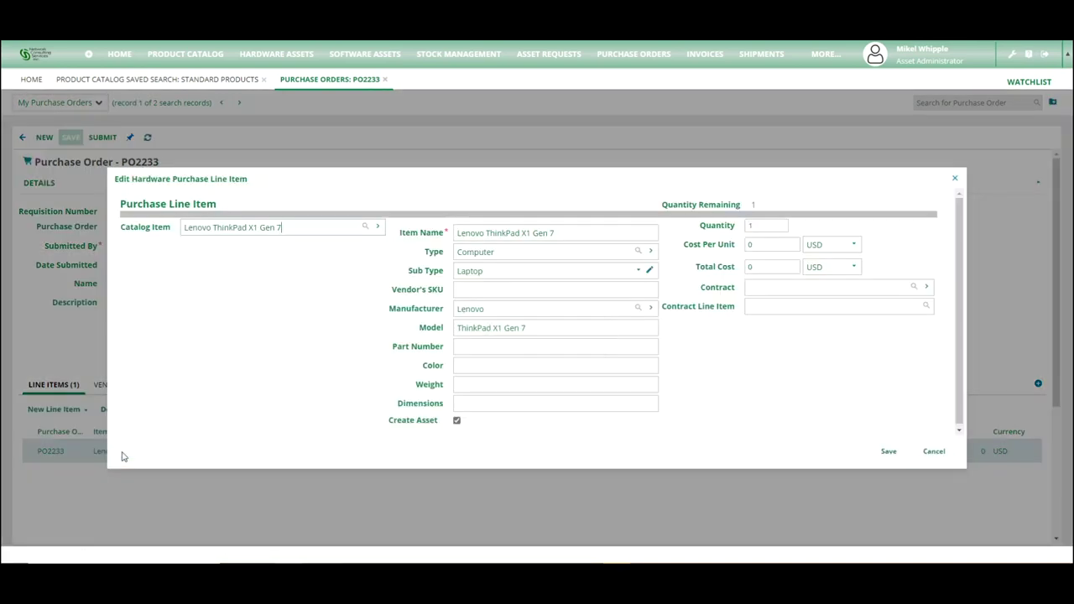
left_click(935, 453)
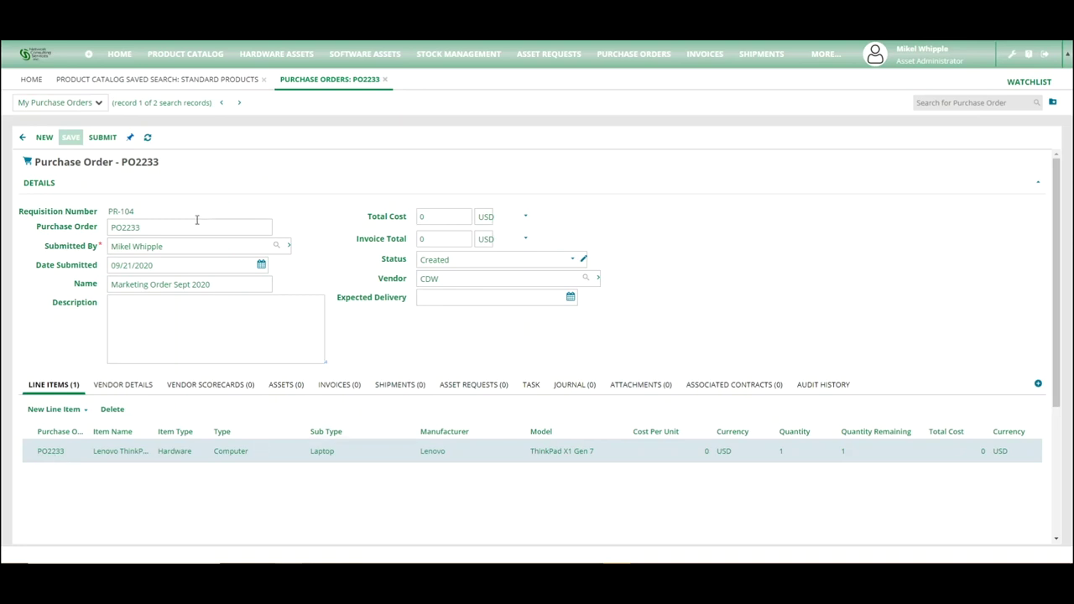
left_click(103, 140)
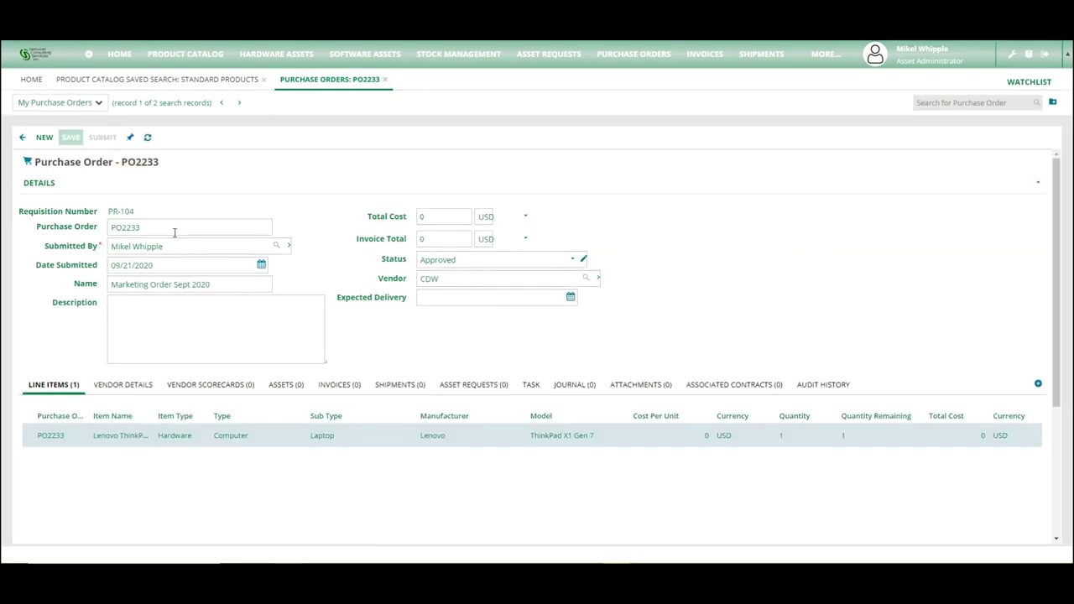
left_click(149, 139)
left_click(283, 386)
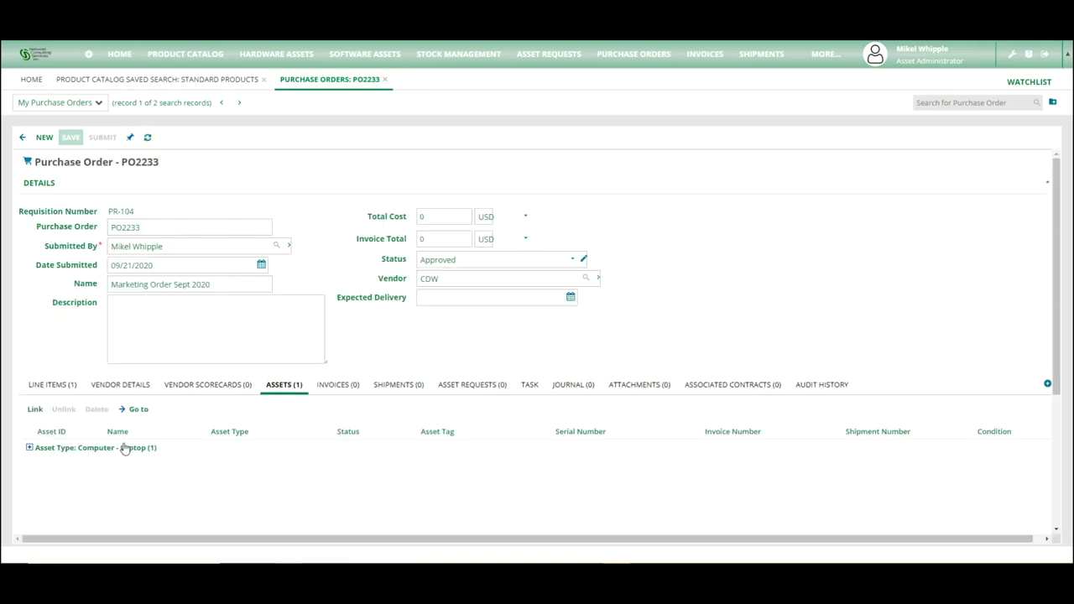
Find laptop asset Computer80 on PO2233, then close its asset record tab.
left_click(64, 447)
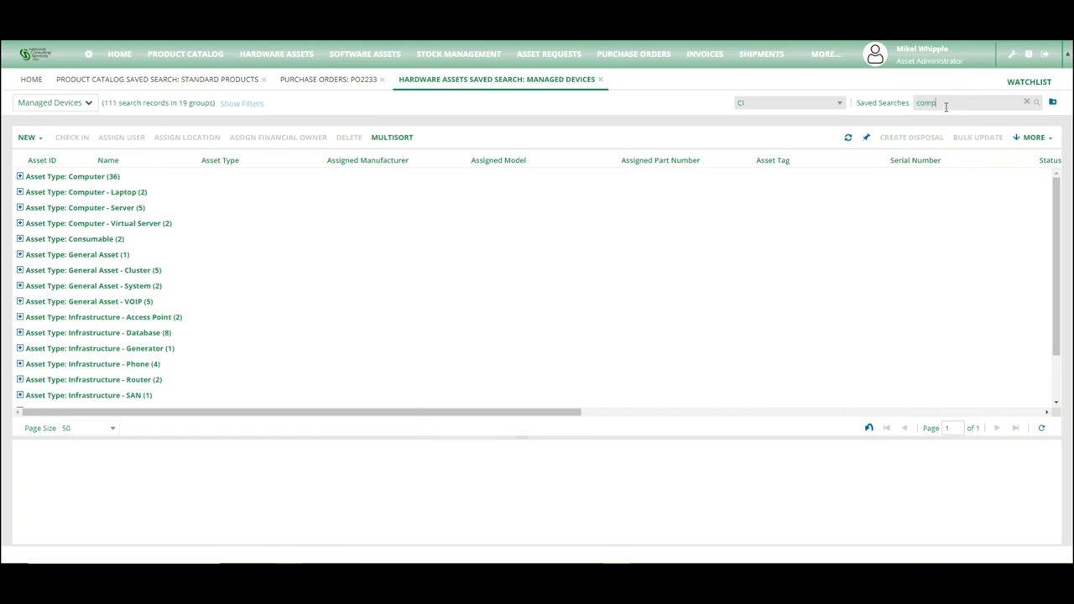
type("80")
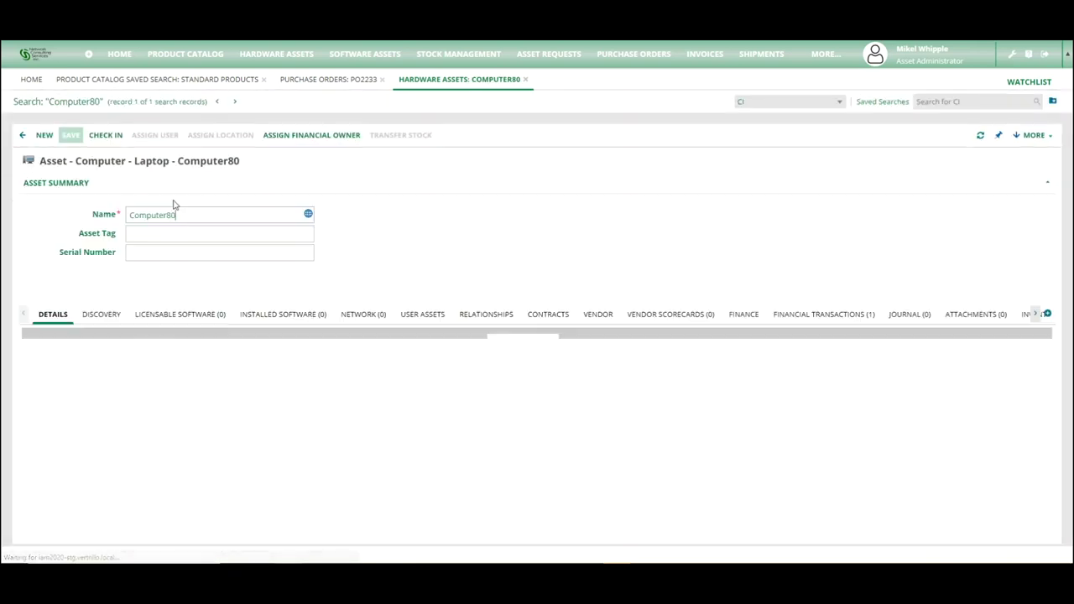
scroll(510, 348, "down", 1)
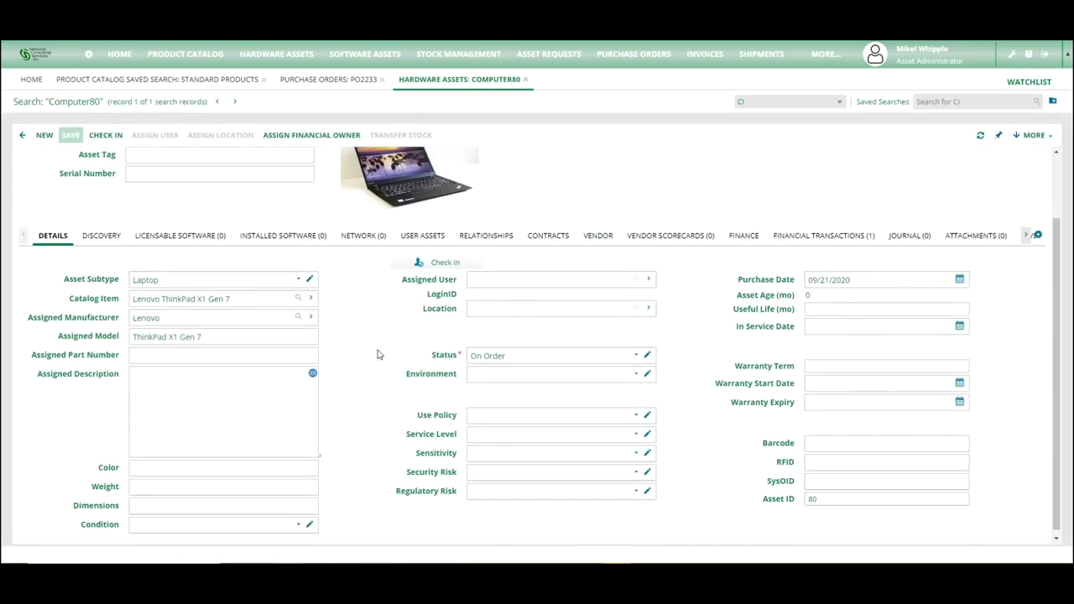
scroll(527, 350, "up", 1)
scroll(723, 415, "down", 1)
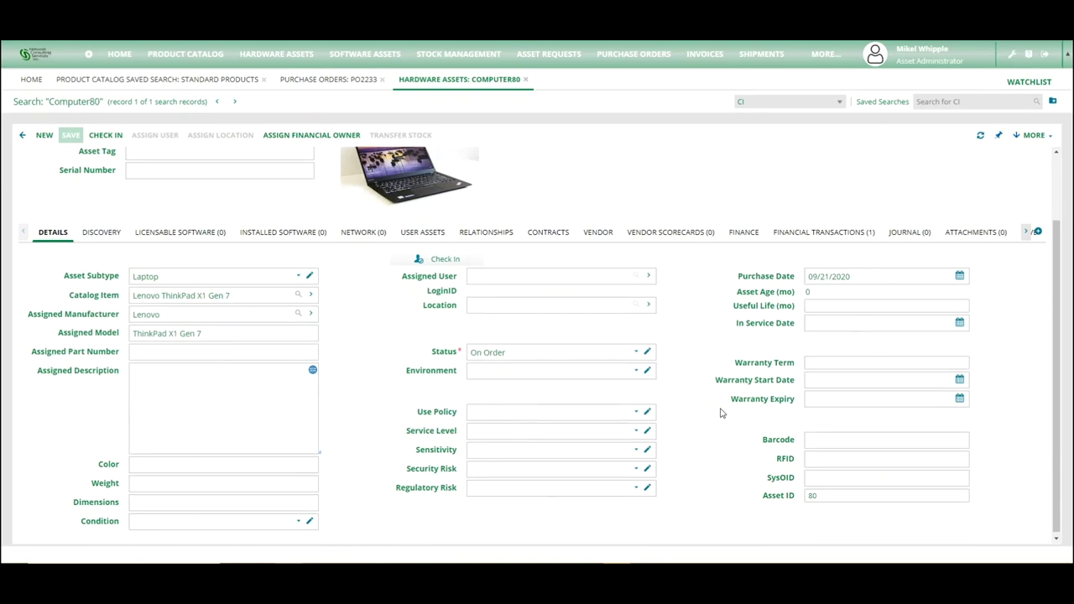
scroll(723, 415, "up", 2)
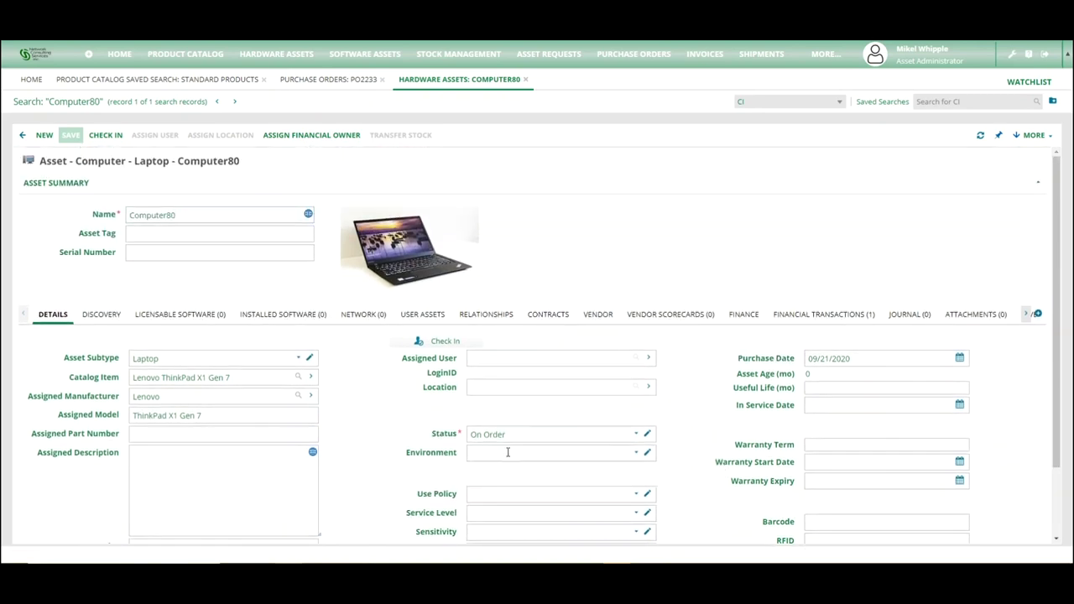
left_click(331, 80)
left_click(498, 79)
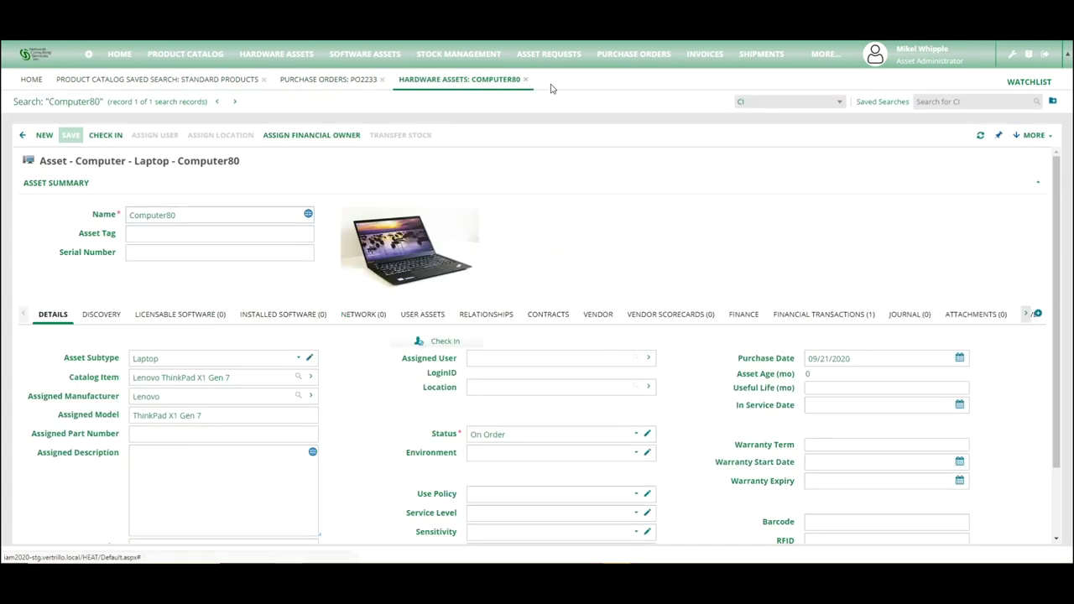
left_click(525, 80)
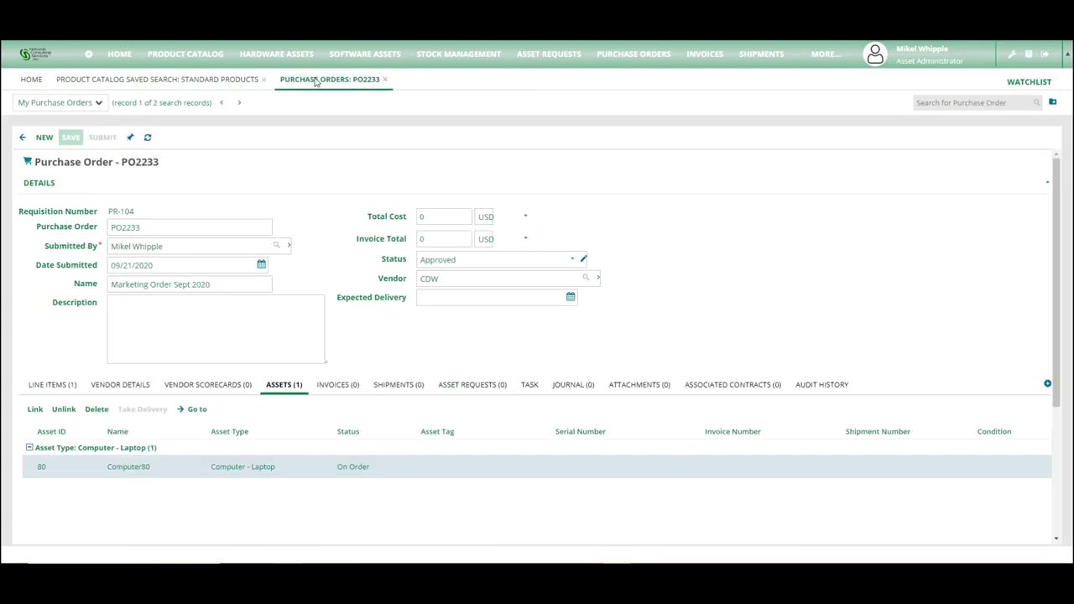
Give Computer80 asset tag 2233, serial number 567323 and condition New, and save.
double_click(165, 471)
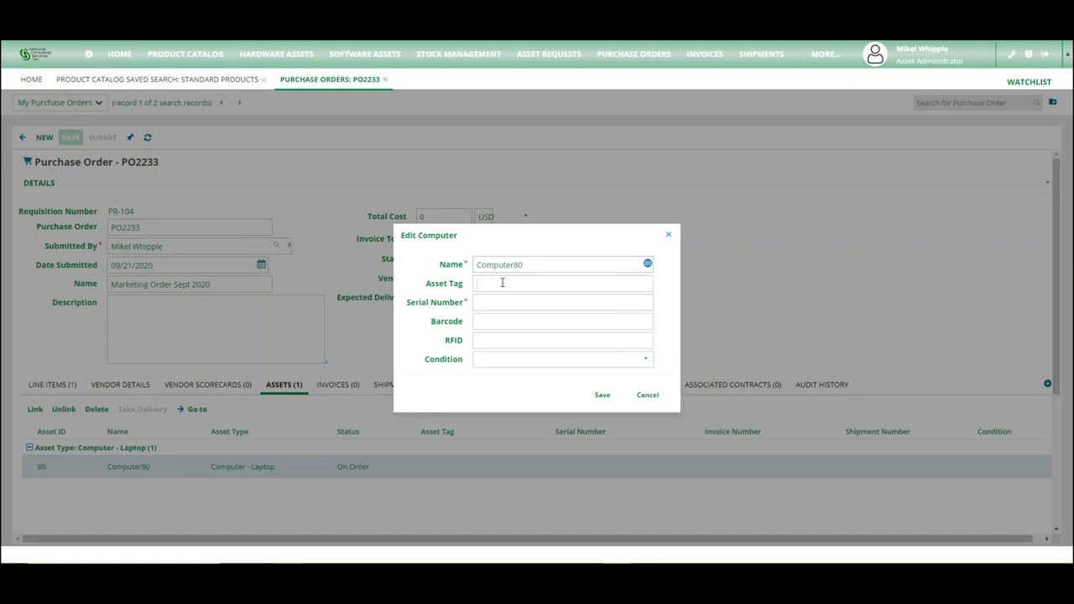
type("2233")
left_click(514, 306)
type("567323")
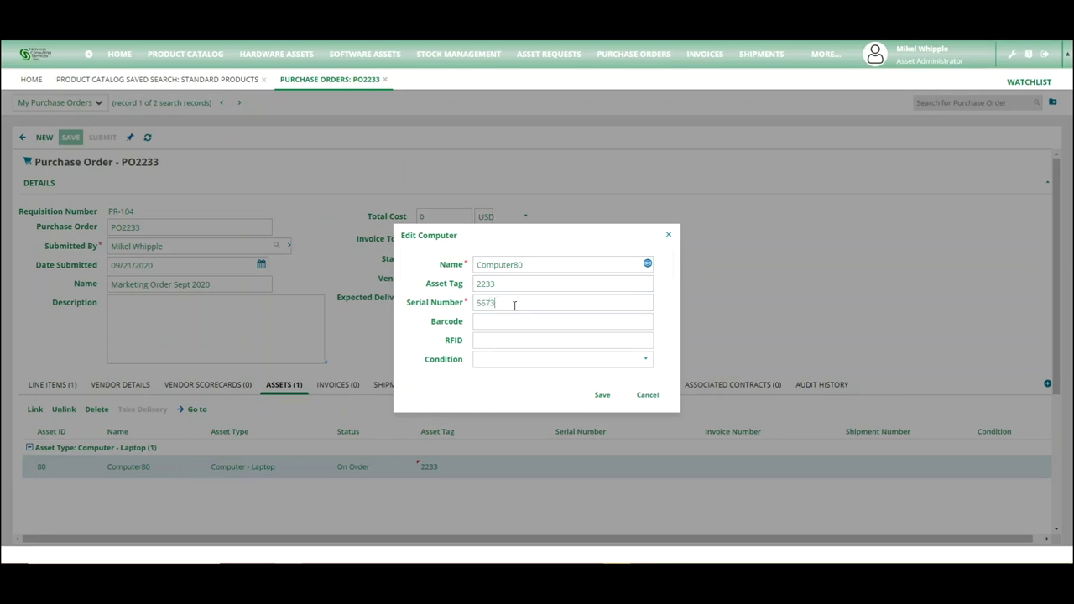
left_click(508, 325)
left_click(648, 361)
left_click(549, 378)
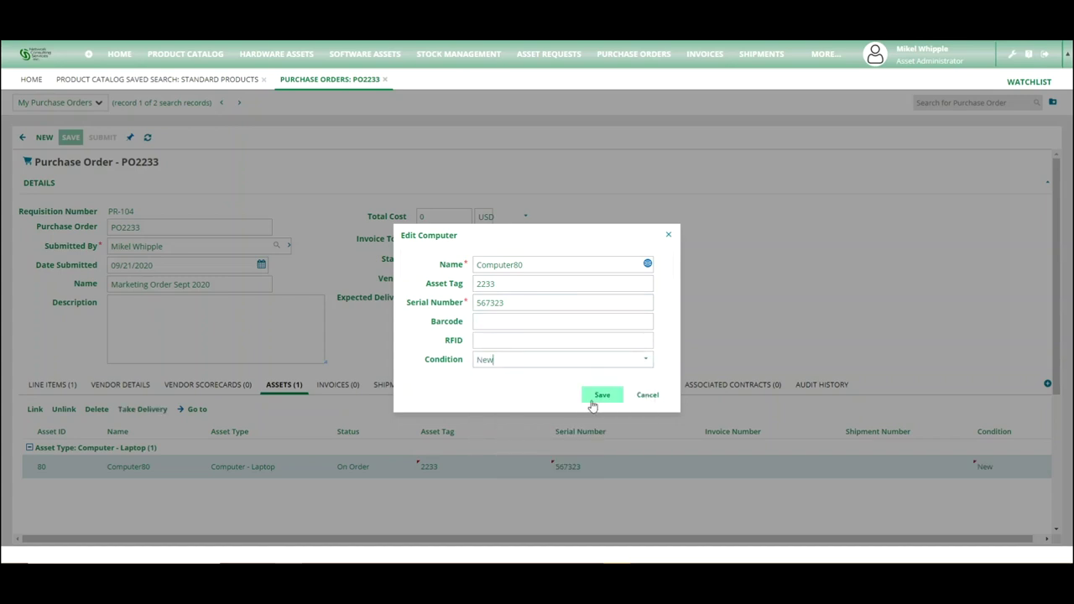
left_click(601, 401)
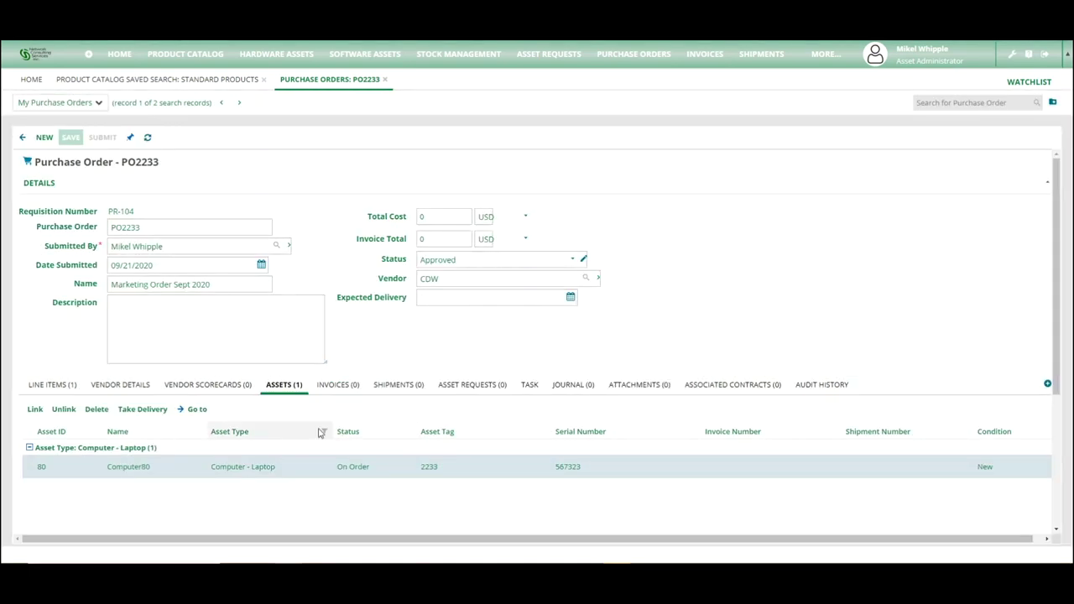
Start taking delivery of Computer80 with condition New.
left_click(141, 409)
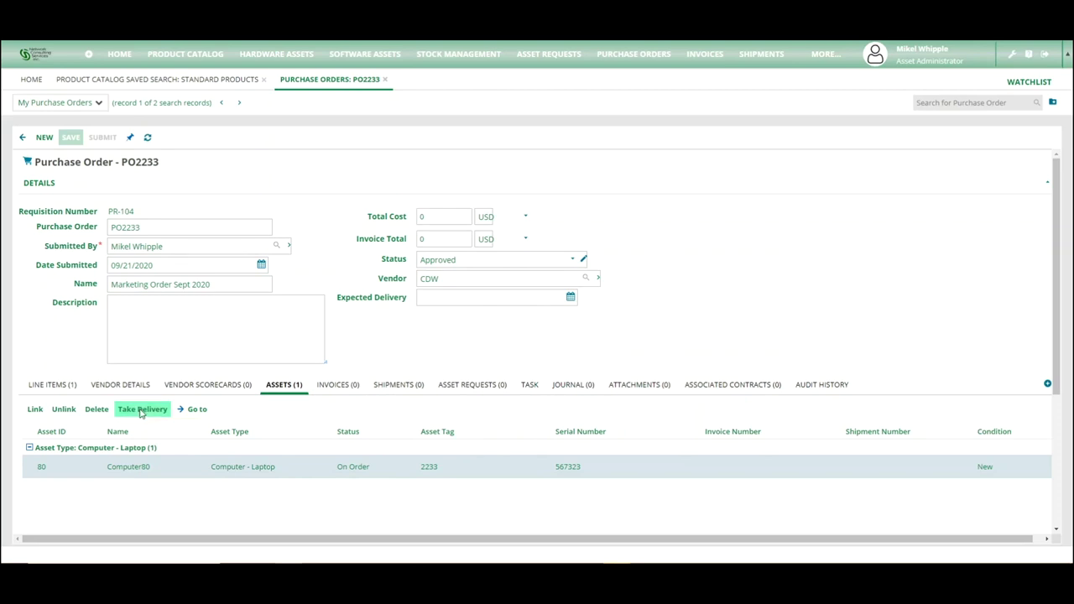
left_click(141, 411)
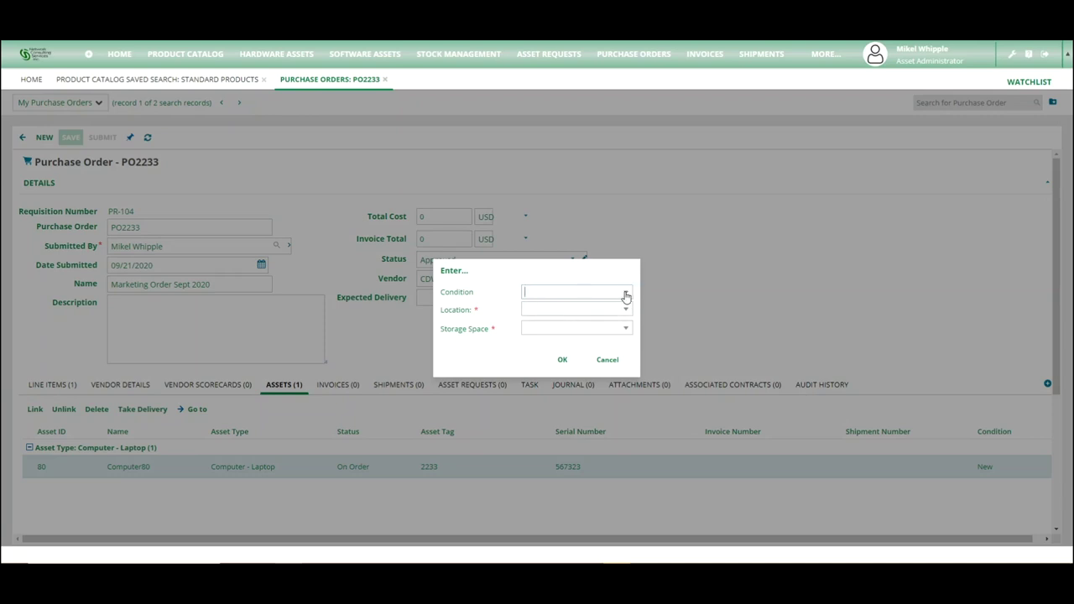
left_click(625, 293)
left_click(578, 308)
Set the delivery location to North America - USA - Central and storage space USA.
left_click(626, 310)
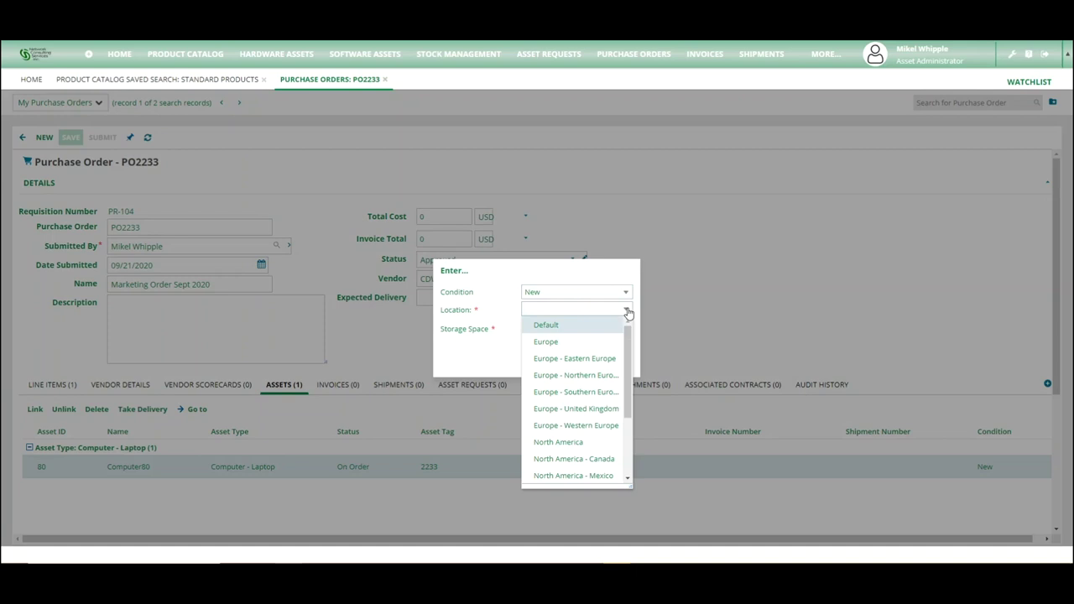
scroll(575, 411, "down", 3)
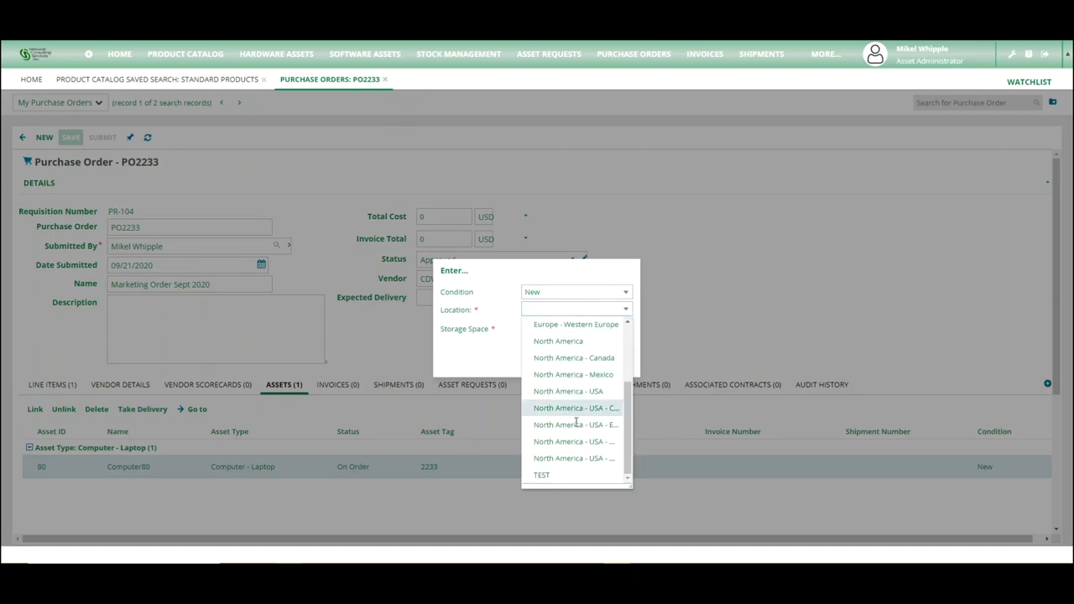
left_click(575, 458)
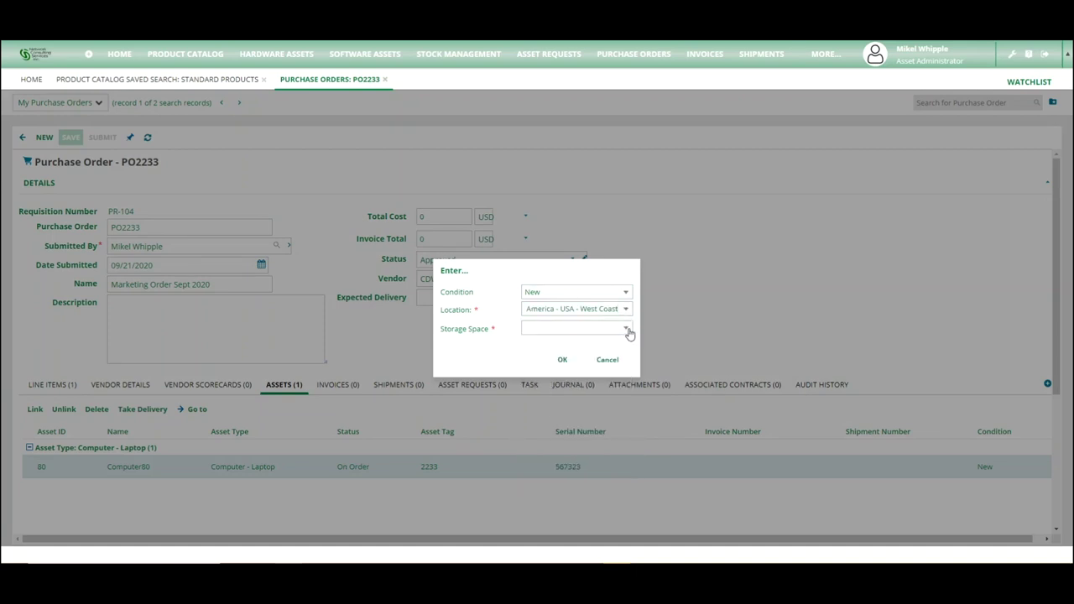
left_click(626, 312)
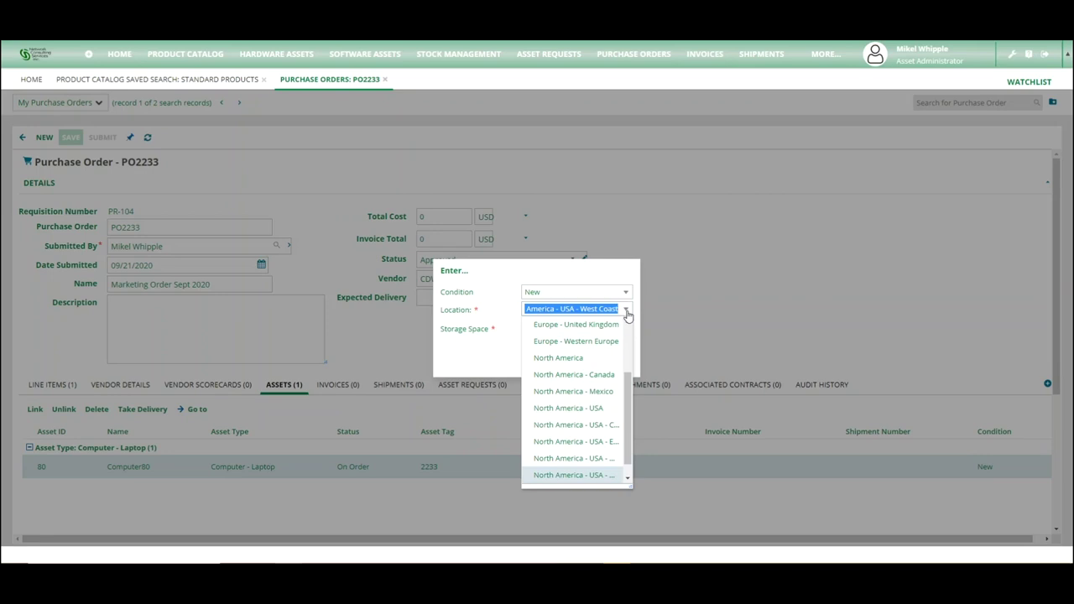
left_click(599, 460)
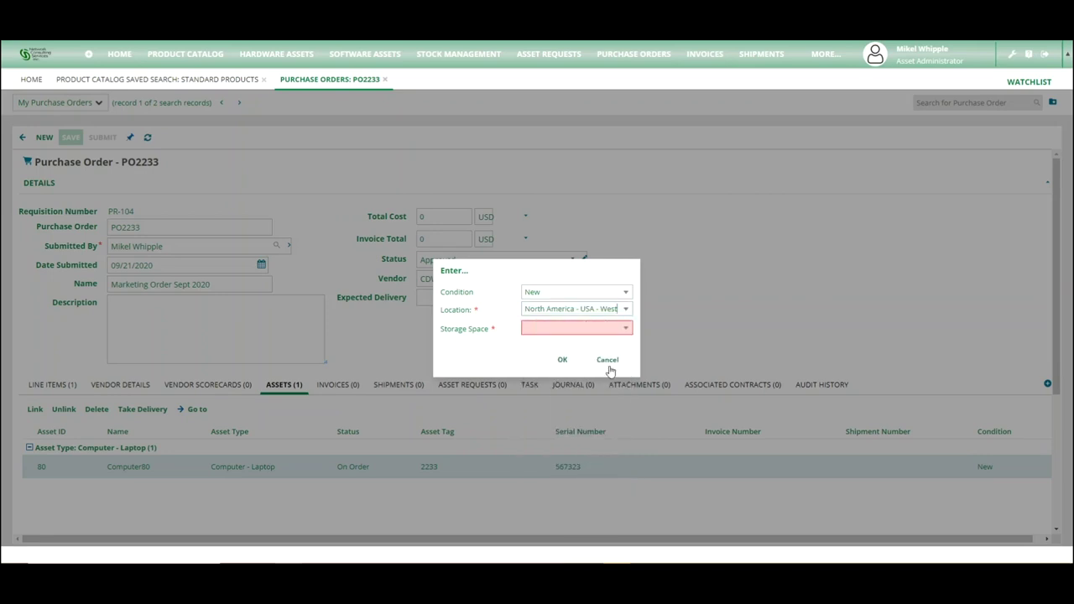
left_click(626, 312)
left_click(582, 429)
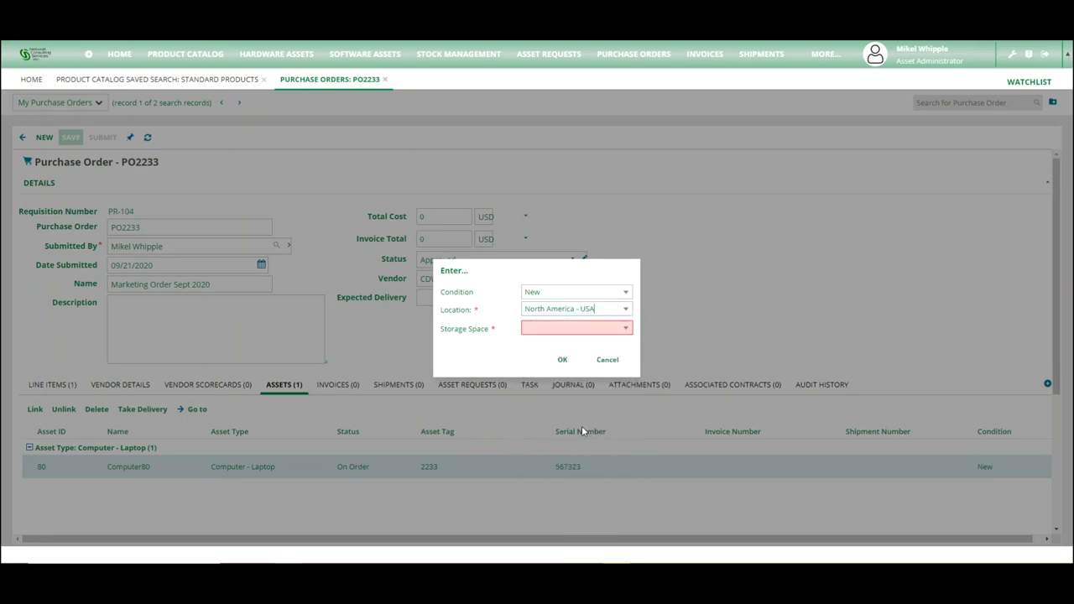
left_click(625, 328)
left_click(626, 312)
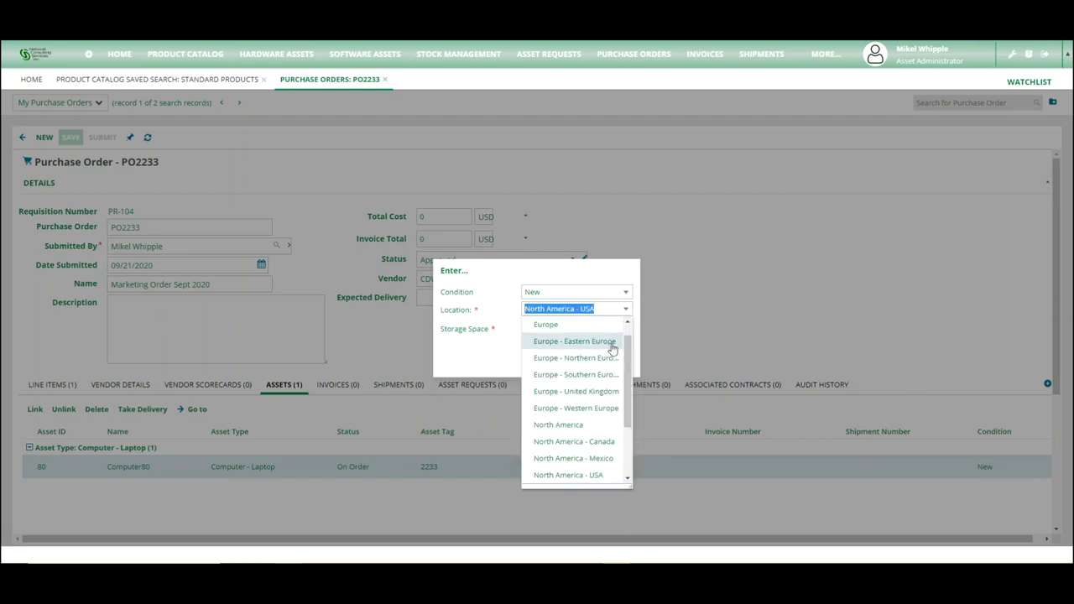
scroll(572, 444, "down", 1)
left_click(578, 451)
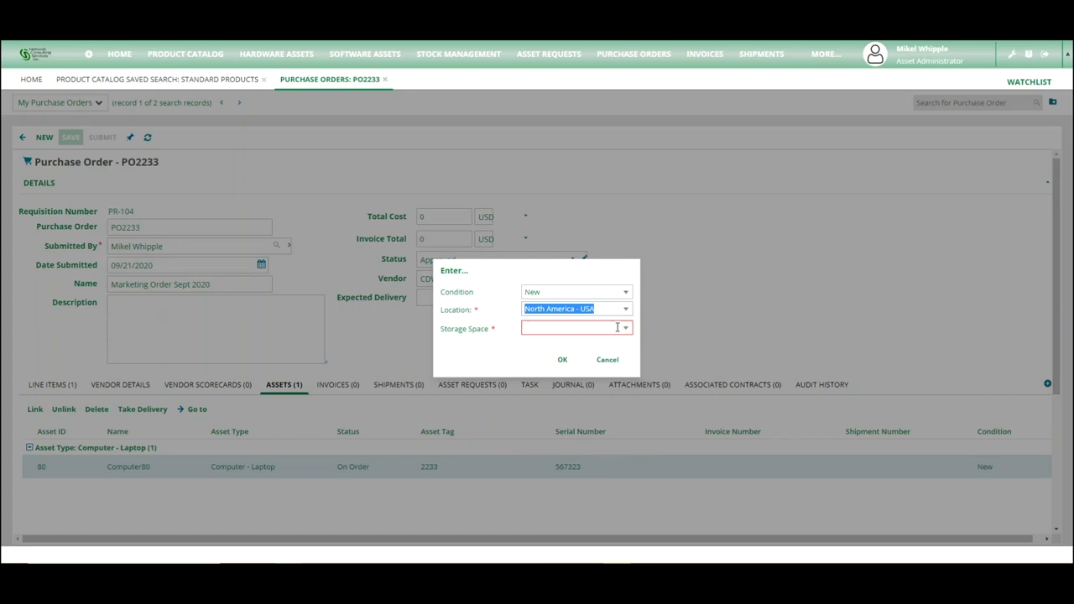
left_click(625, 330)
left_click(626, 308)
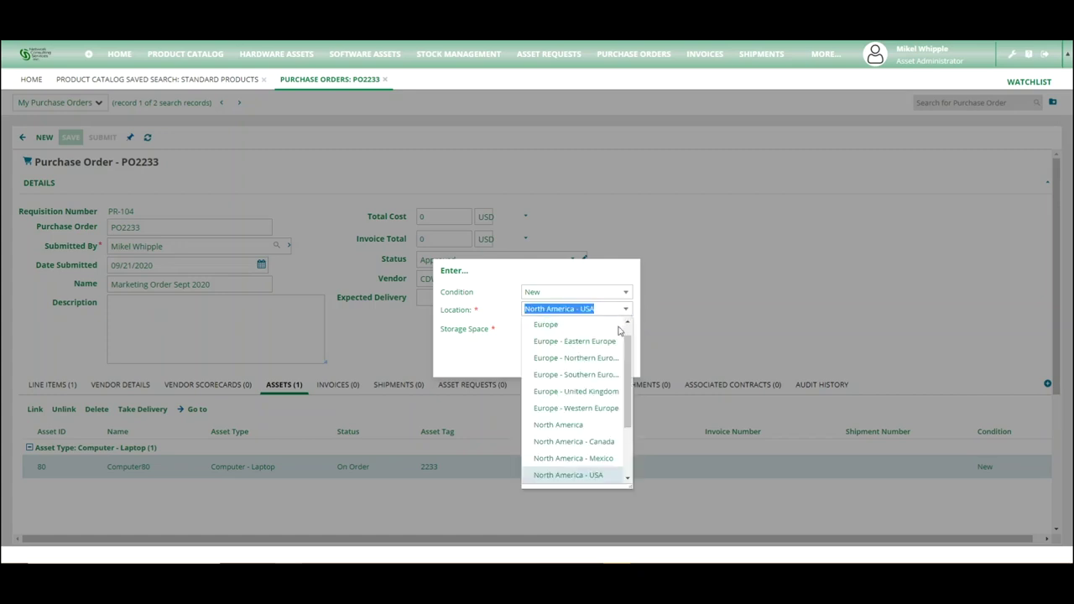
scroll(569, 426, "down", 2)
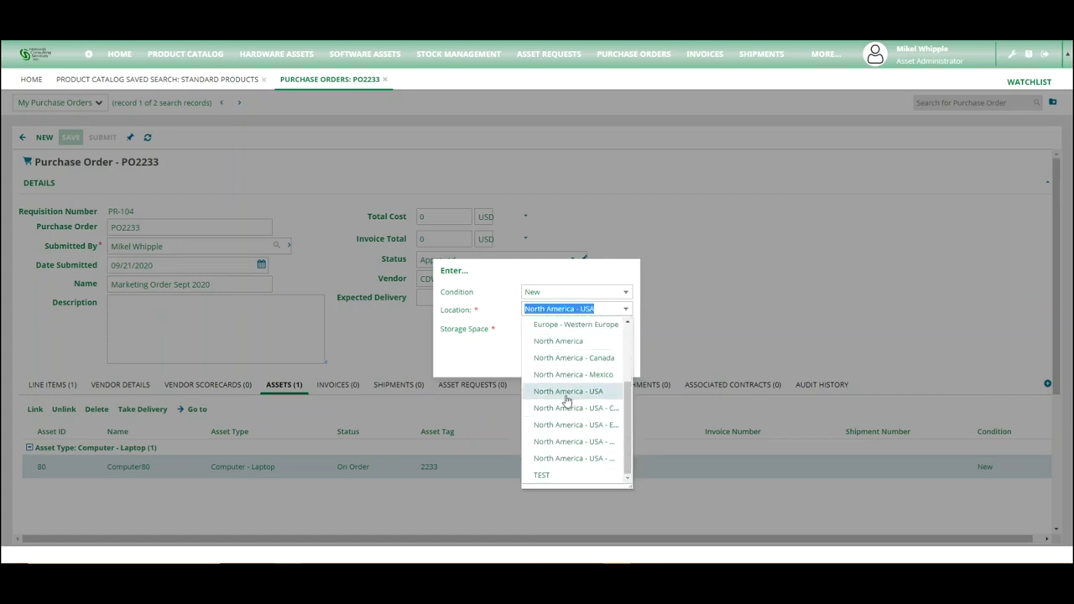
left_click(566, 407)
left_click(625, 328)
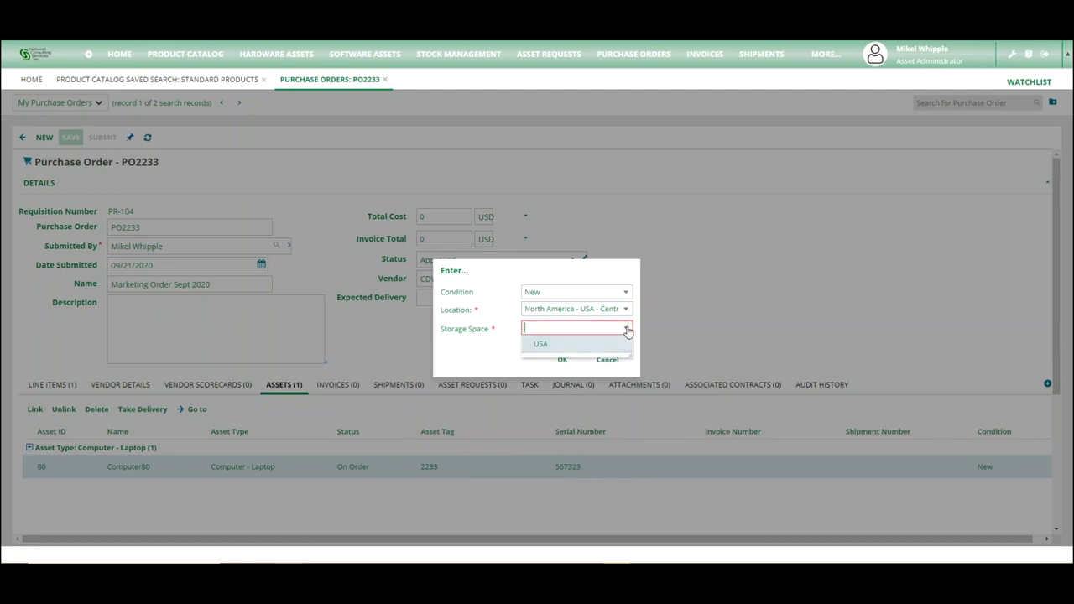
left_click(542, 344)
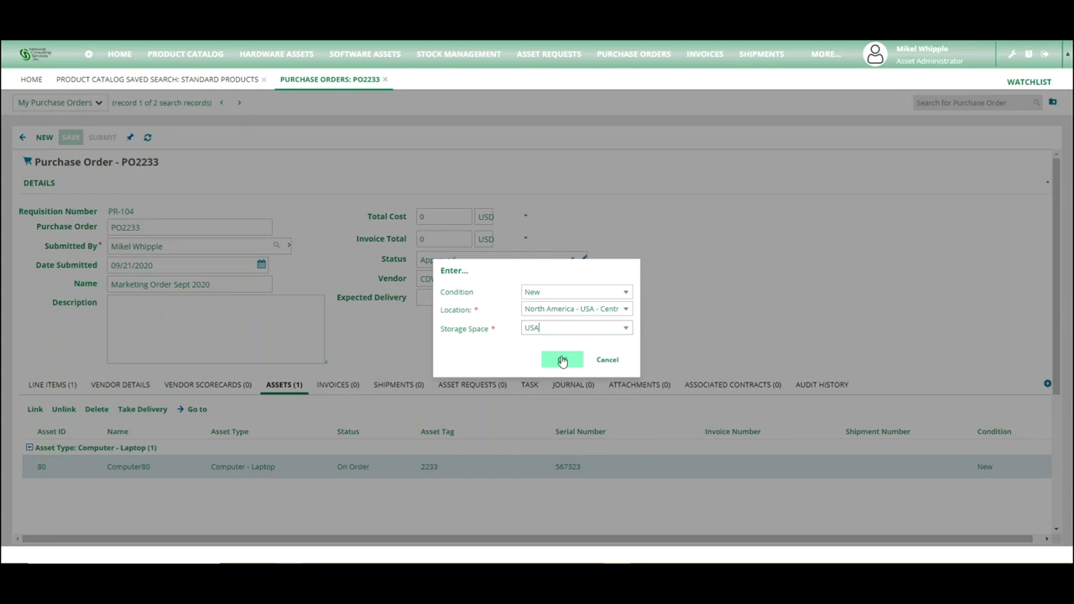
Confirm receipt of Computer80 and check it appears under USA storage laptops.
left_click(562, 360)
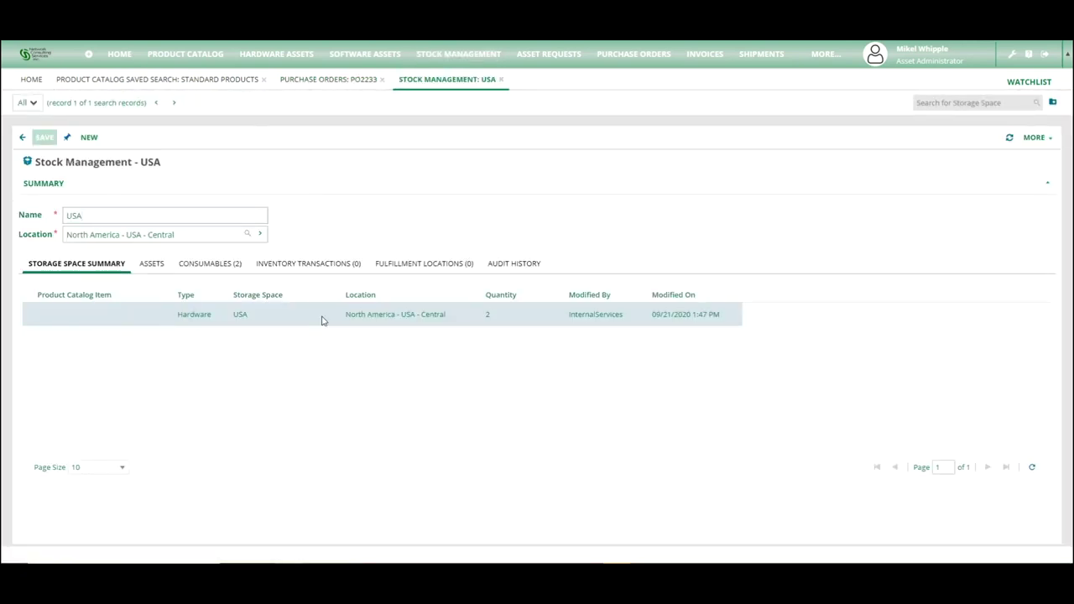
left_click(152, 265)
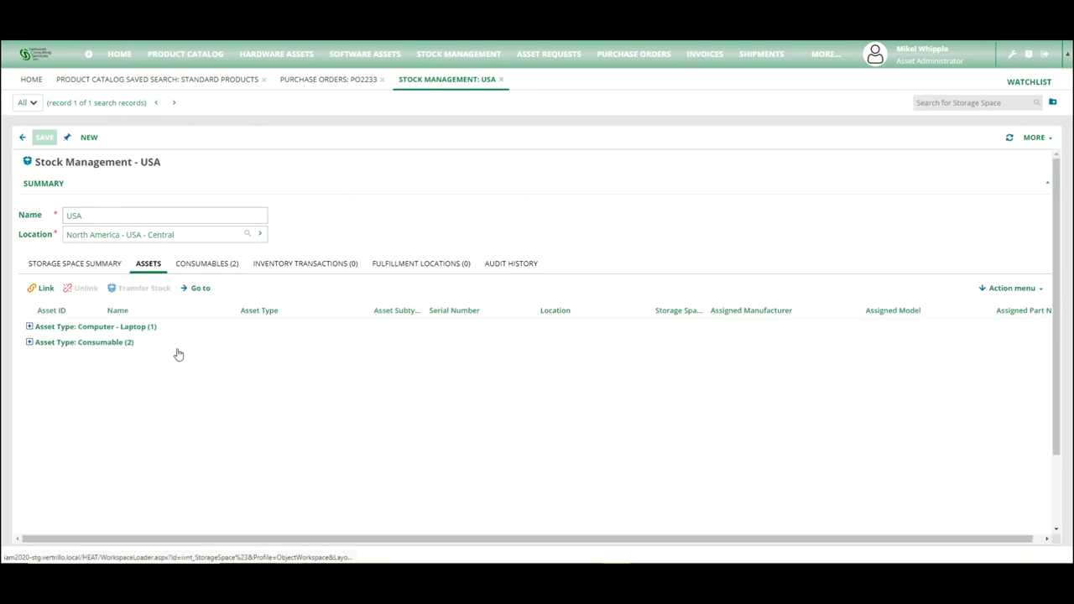
left_click(105, 330)
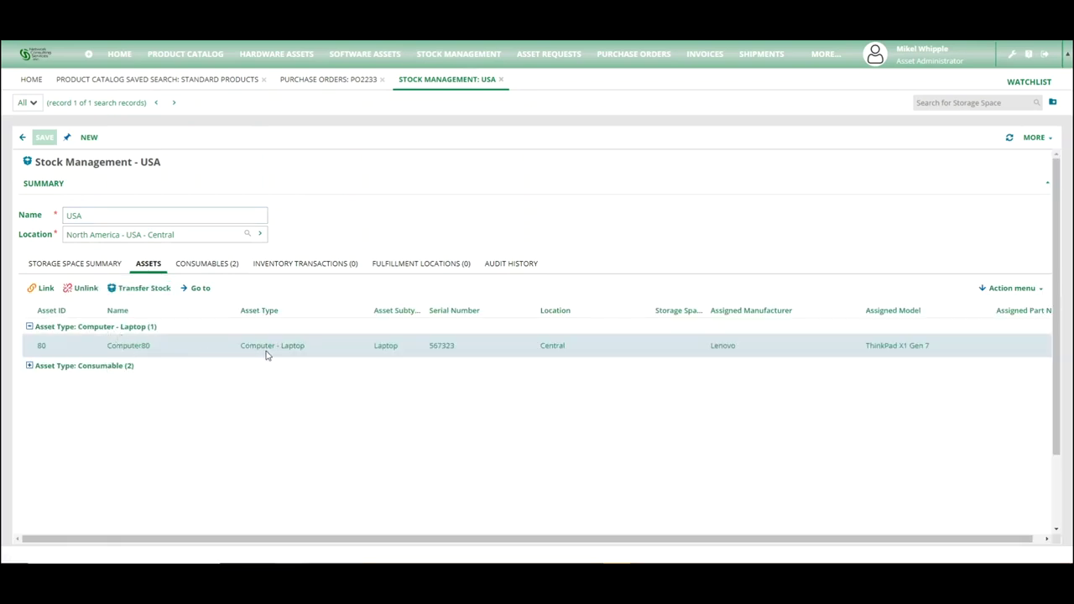
Revisit the USA stock view, then go back to purchase order PO2233.
left_click(330, 78)
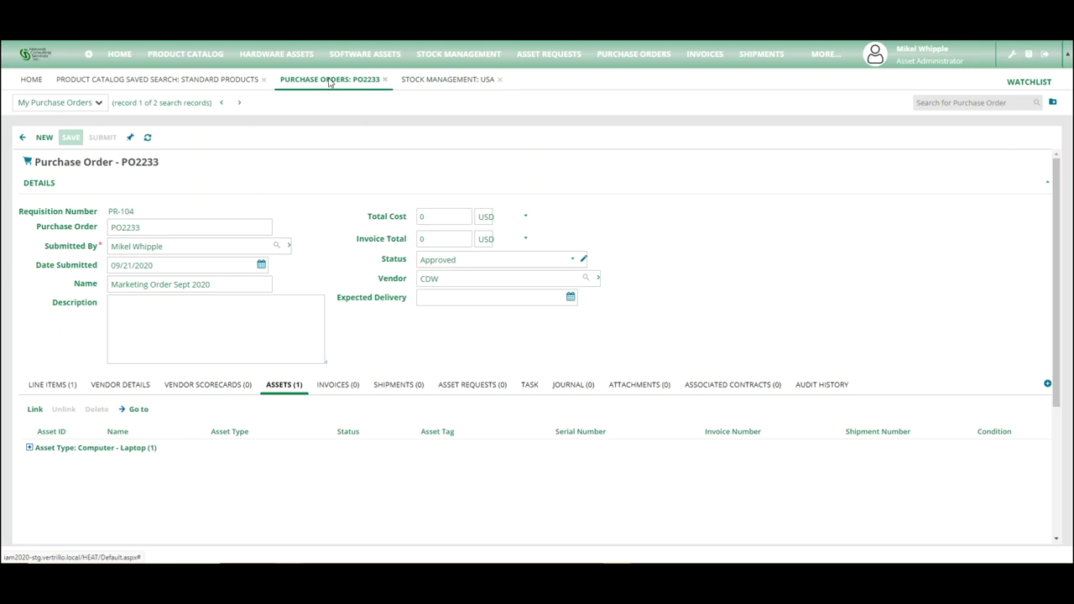
left_click(216, 80)
left_click(306, 78)
left_click(446, 84)
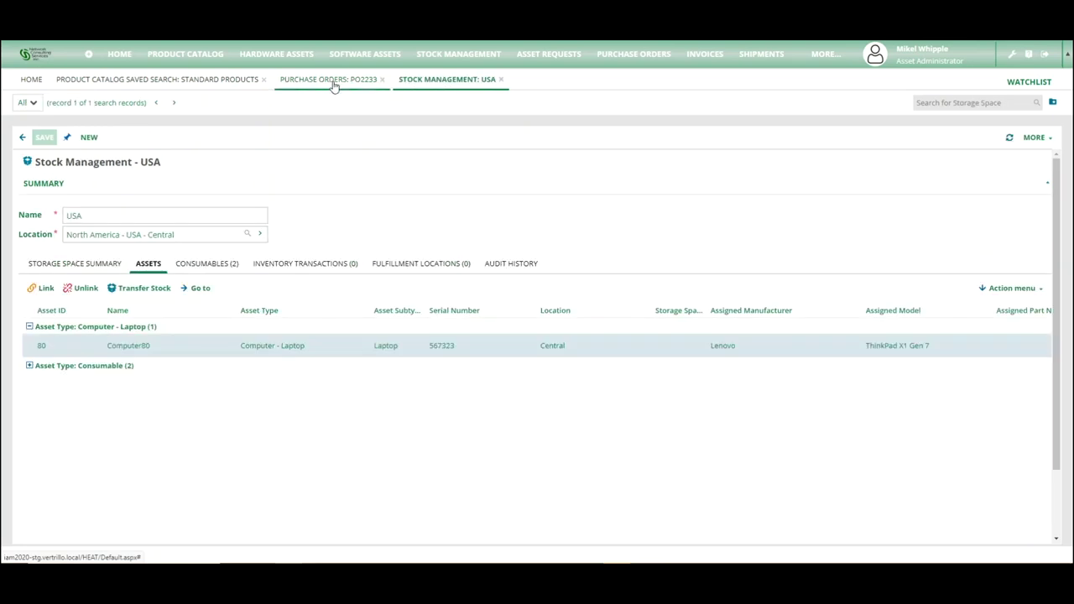
left_click(324, 81)
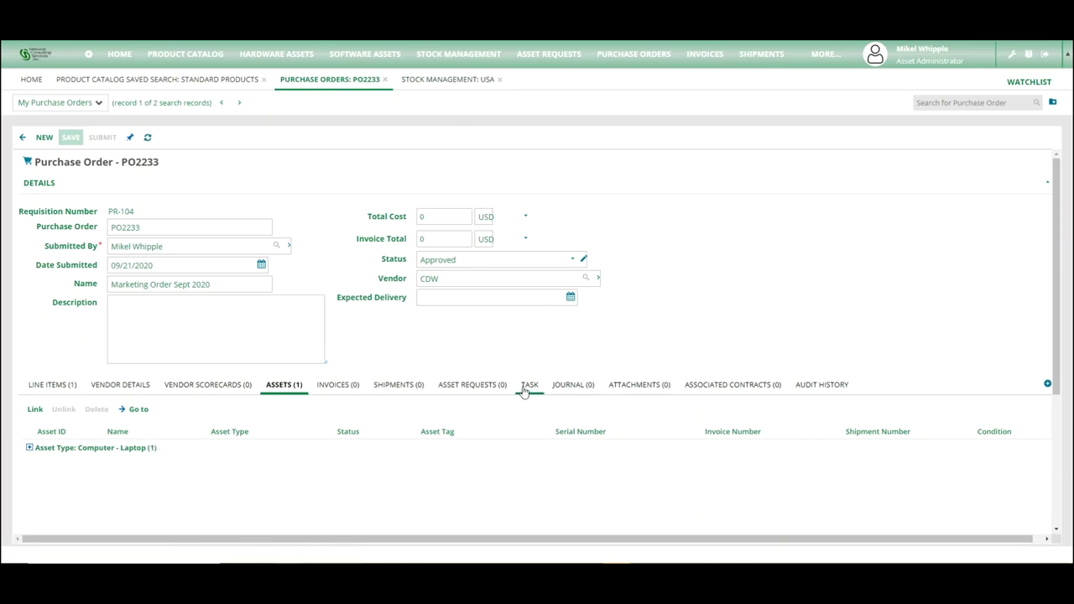
Review invoices, shipments and line items, then set PO2233 status to Completed and save.
left_click(342, 393)
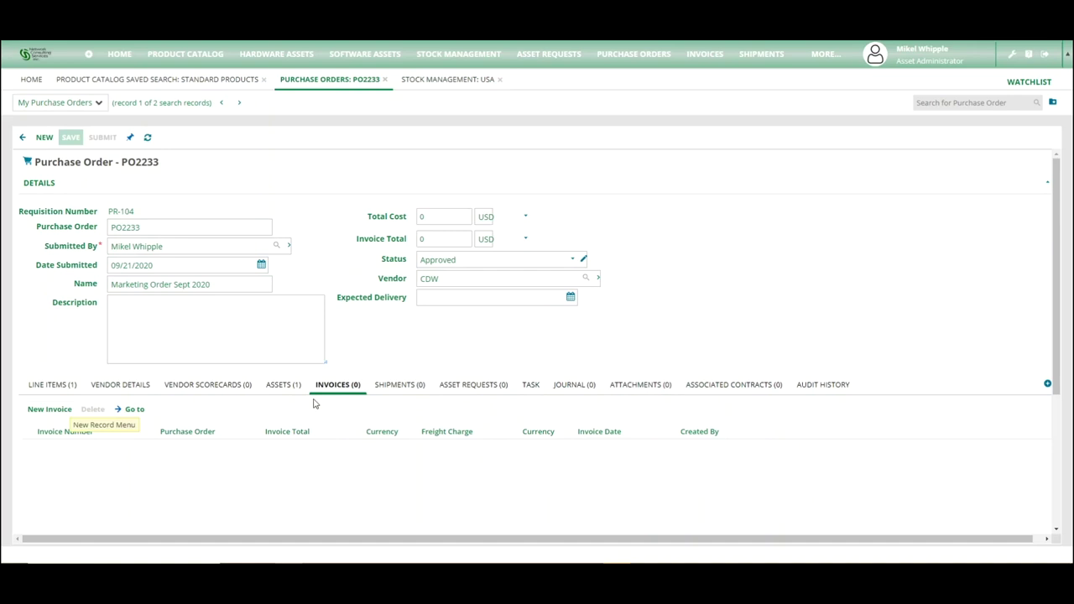
left_click(399, 390)
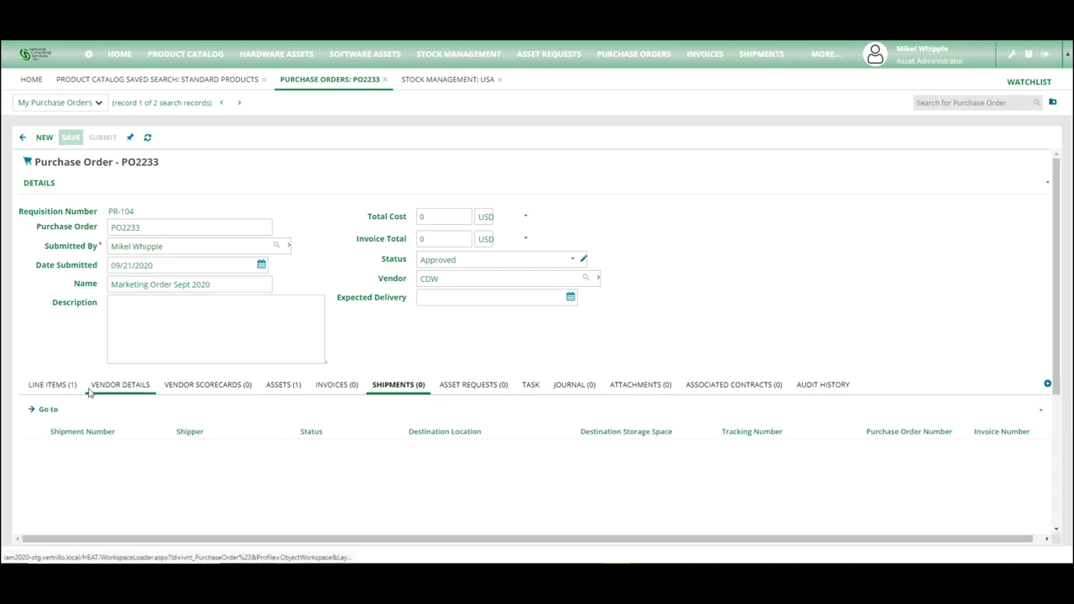
left_click(57, 387)
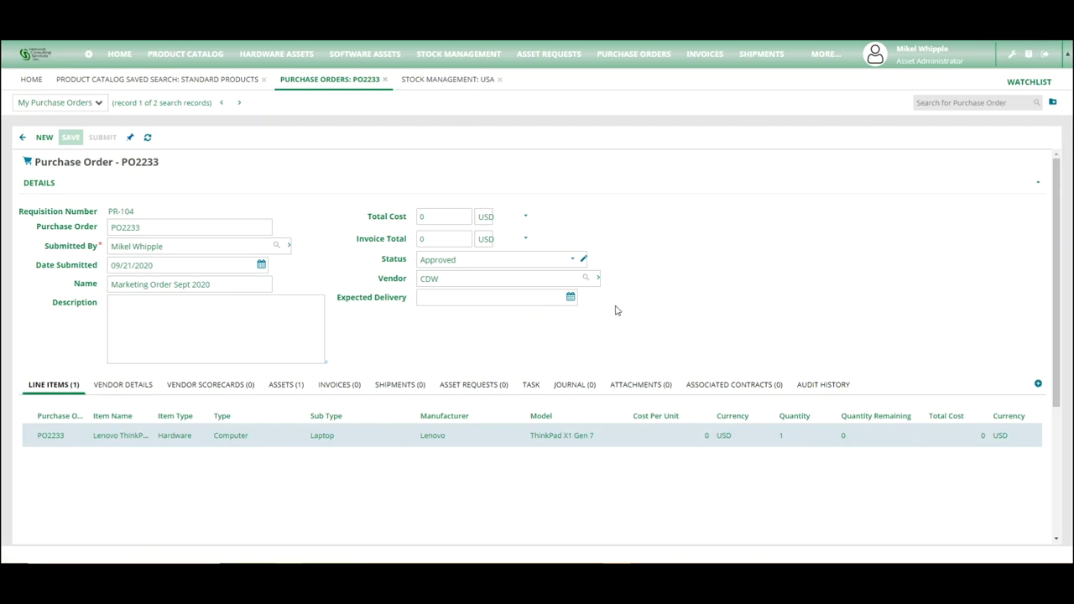
left_click(570, 260)
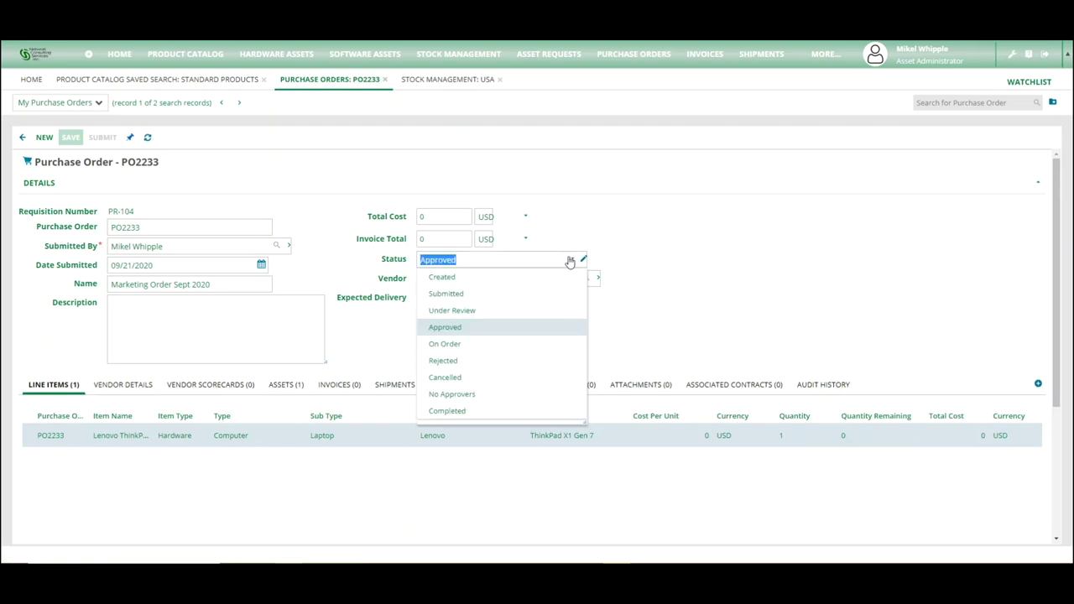
left_click(479, 411)
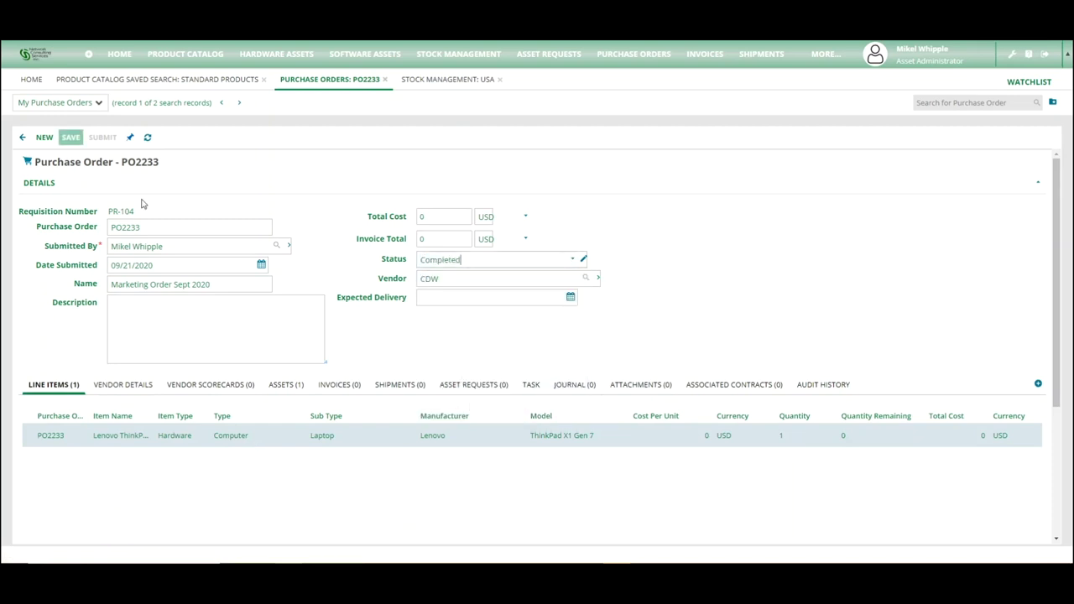
left_click(72, 138)
Open the Computer80 record from the Hardware Assets list.
left_click(260, 57)
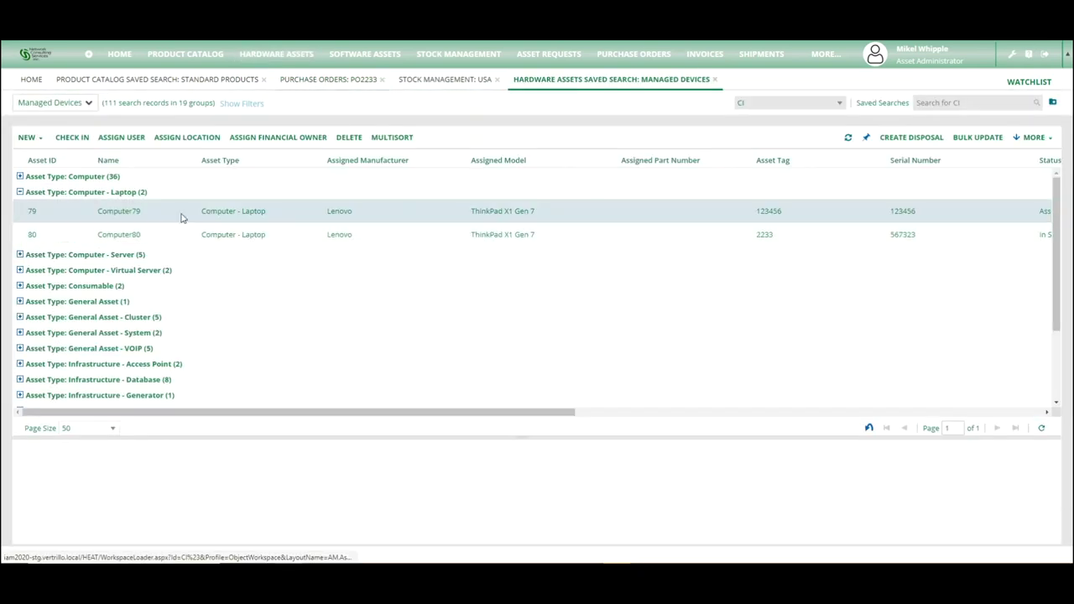
left_click(940, 103)
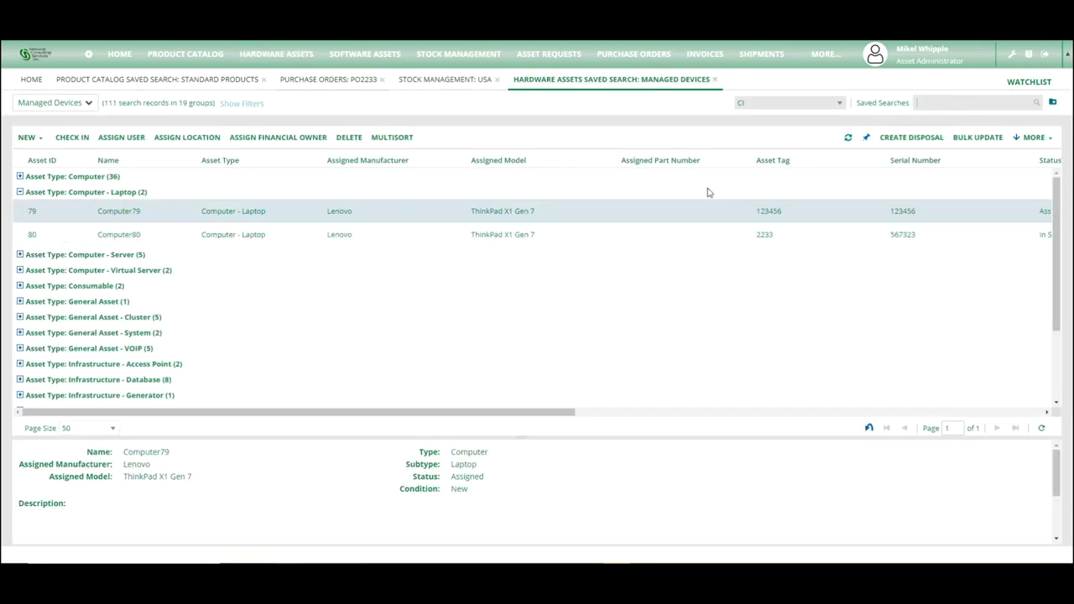
left_click(227, 237)
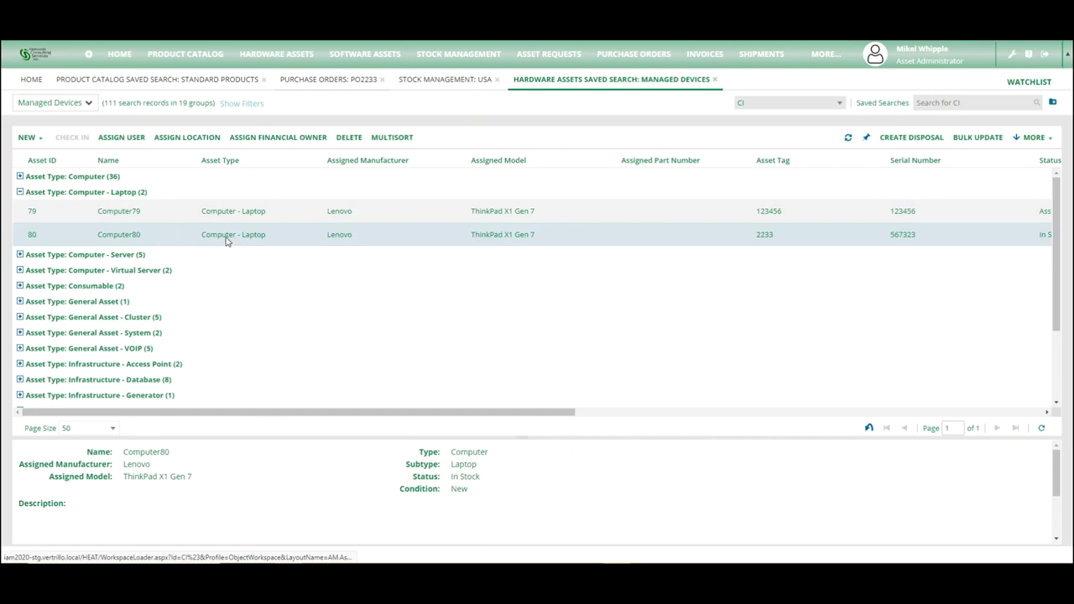
double_click(226, 239)
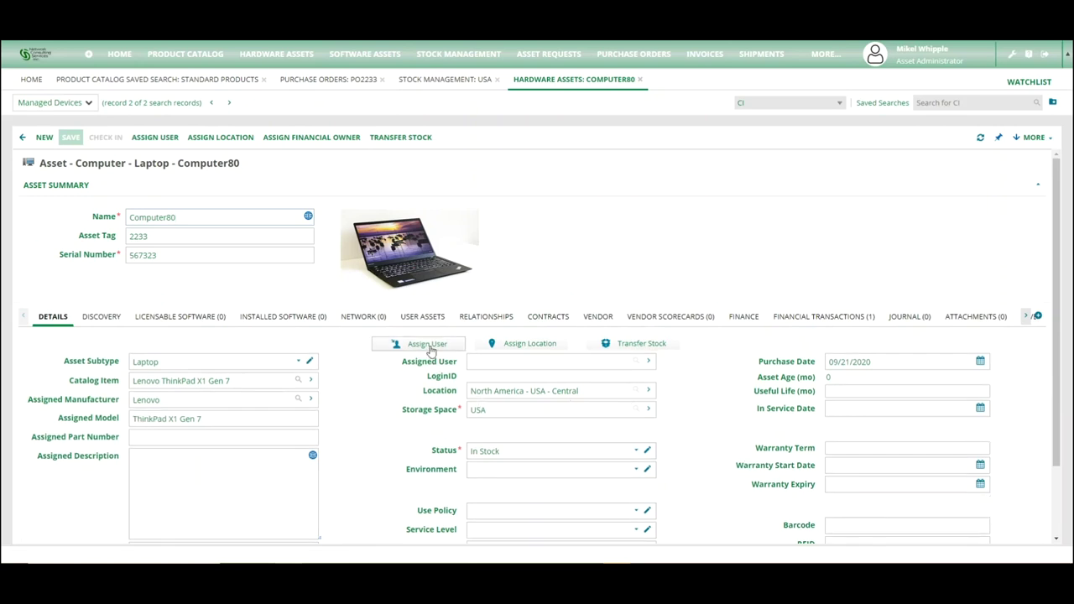
Assign Computer80 to the PO2233 submitter by searching their login and confirming.
left_click(428, 344)
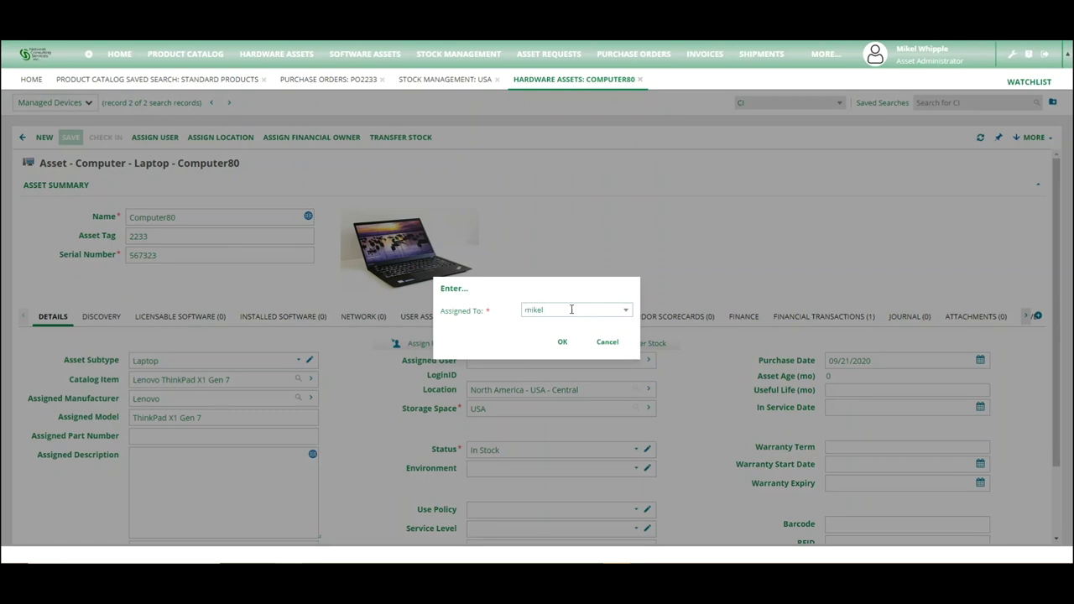
type("mw")
left_click(576, 329)
left_click(563, 343)
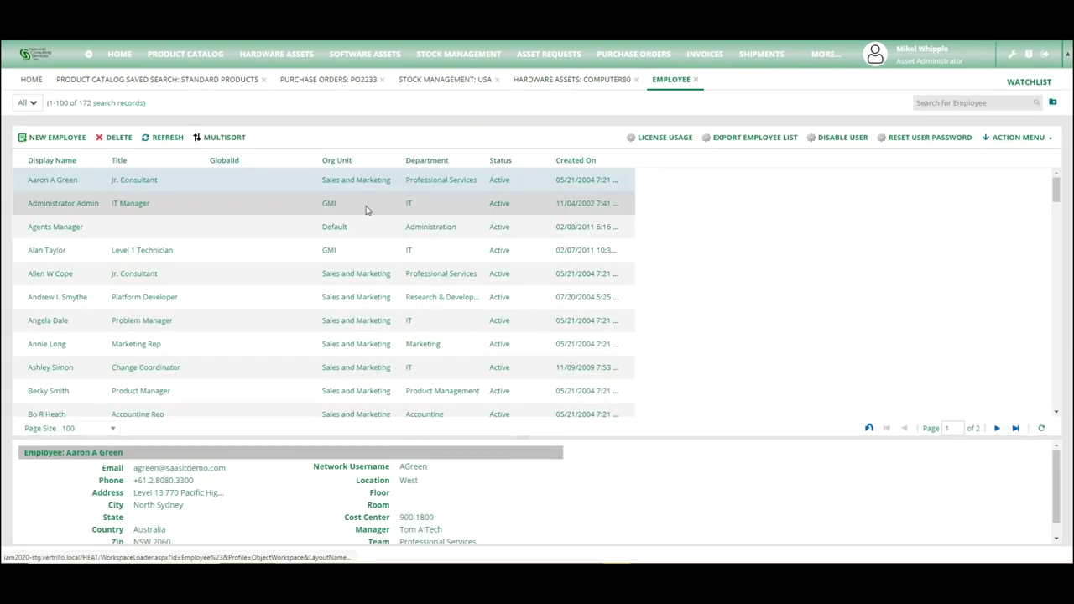
Find the employee's record and check that Computer80 is listed among their assigned assets.
left_click(950, 102)
type("whipple")
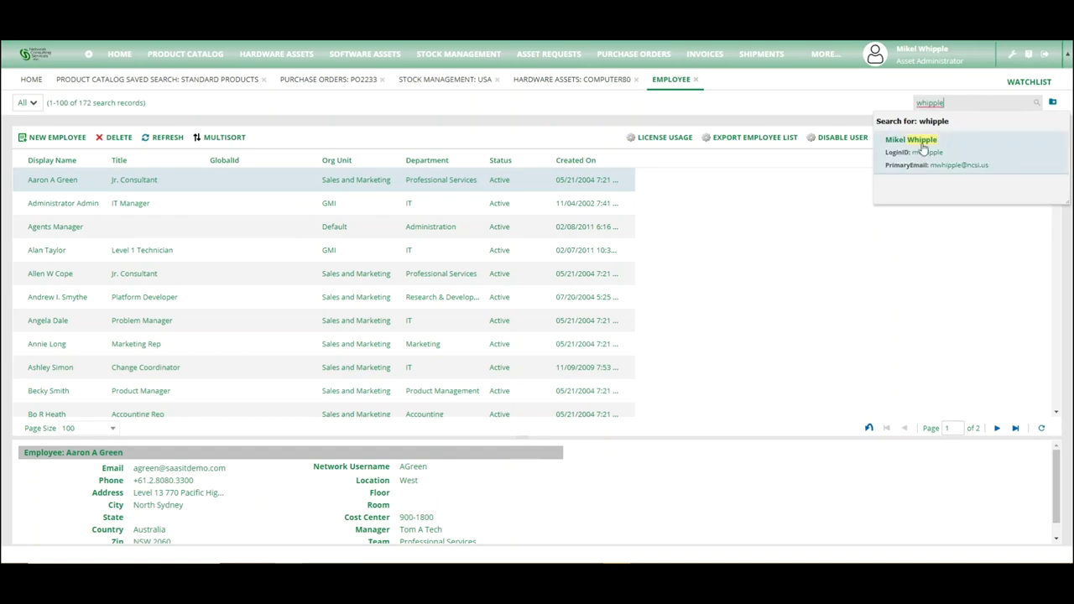
left_click(922, 141)
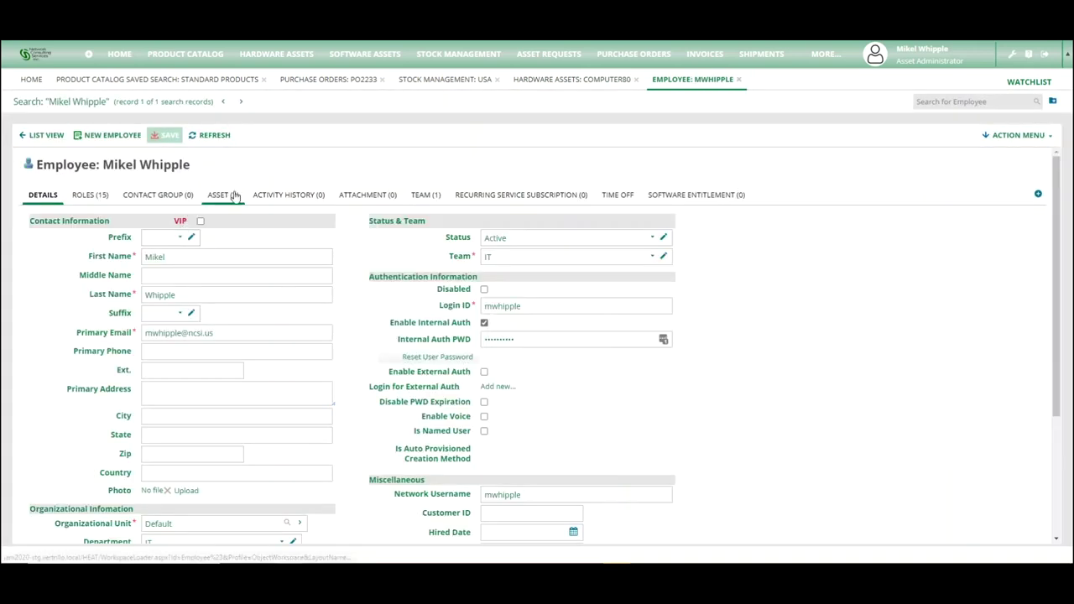
left_click(234, 195)
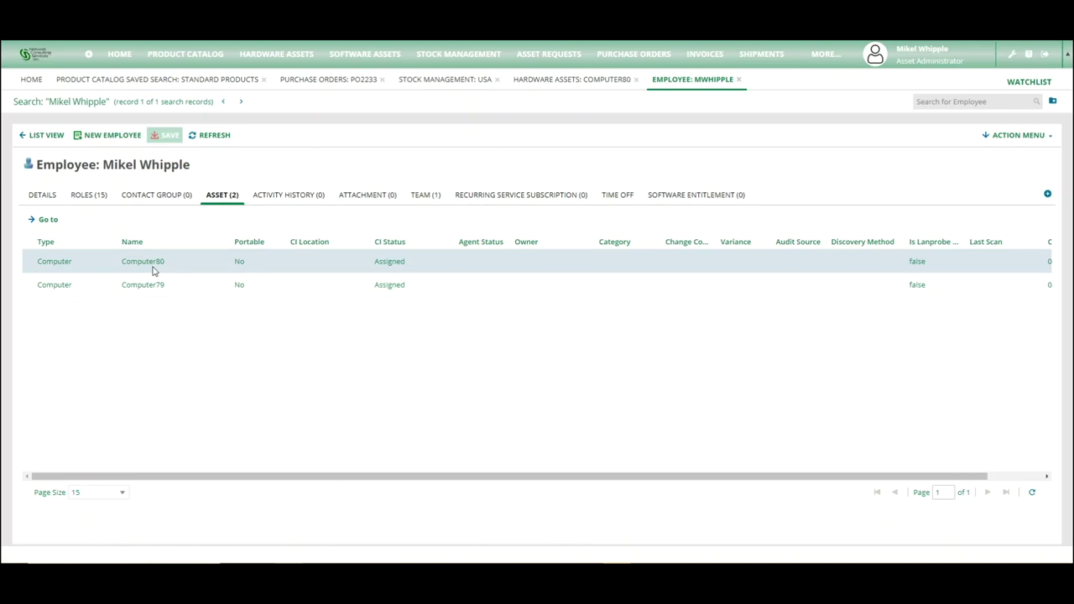
left_click(42, 135)
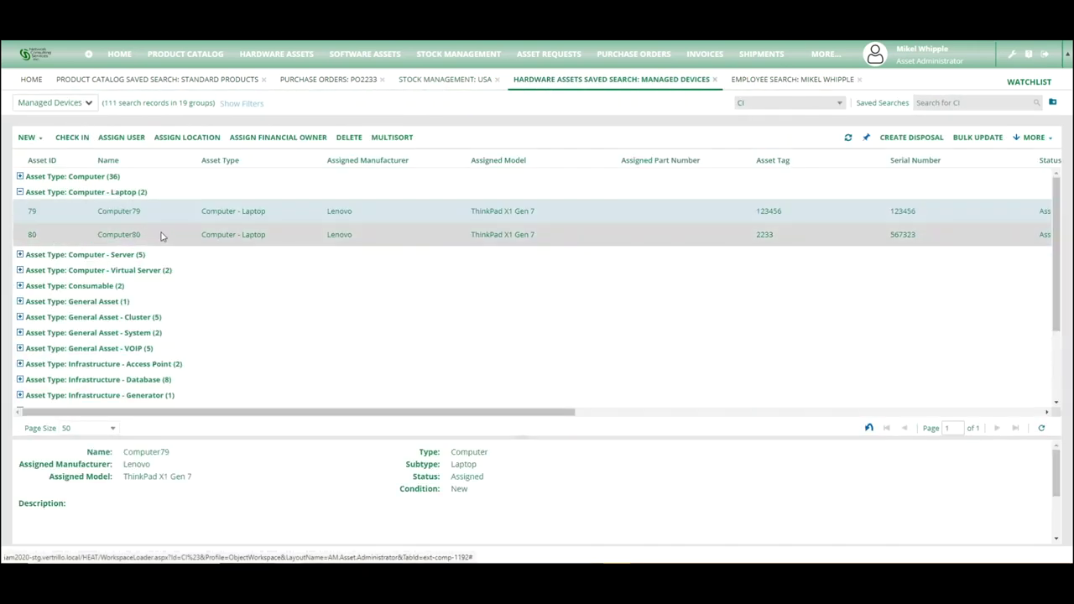
Open Computer80's asset record and review its subtype, name and Asset Tag 2233 without changes.
double_click(146, 237)
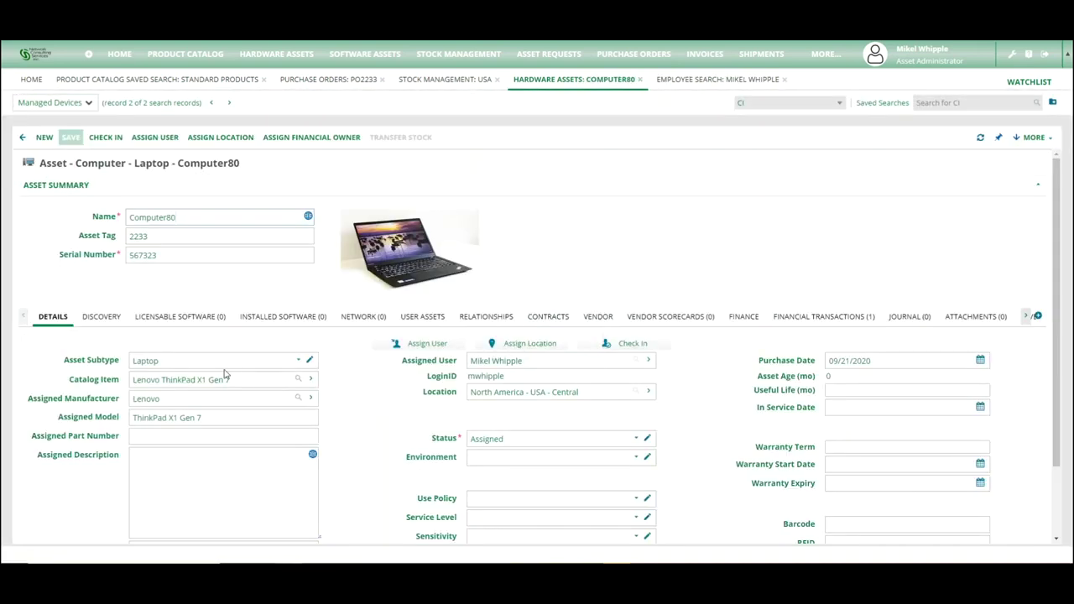
left_click(297, 360)
left_click(297, 361)
double_click(225, 219)
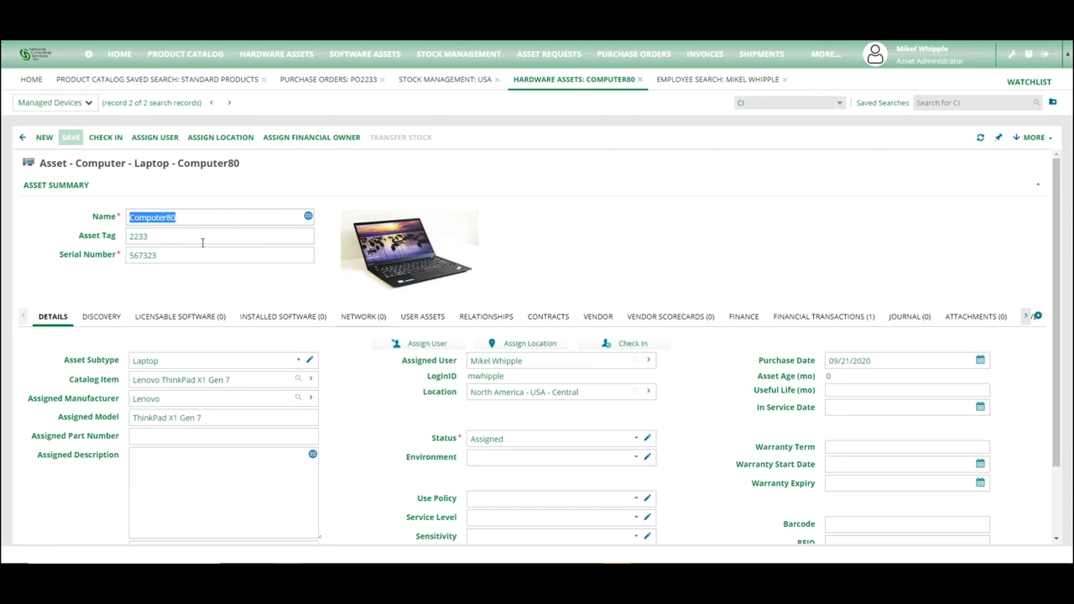
left_click(145, 236)
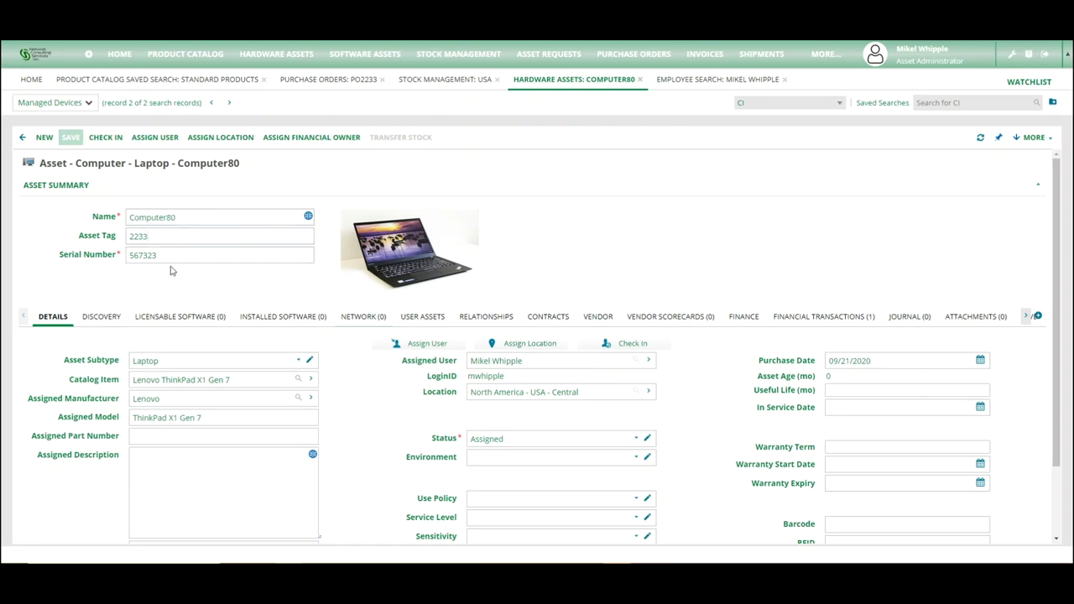